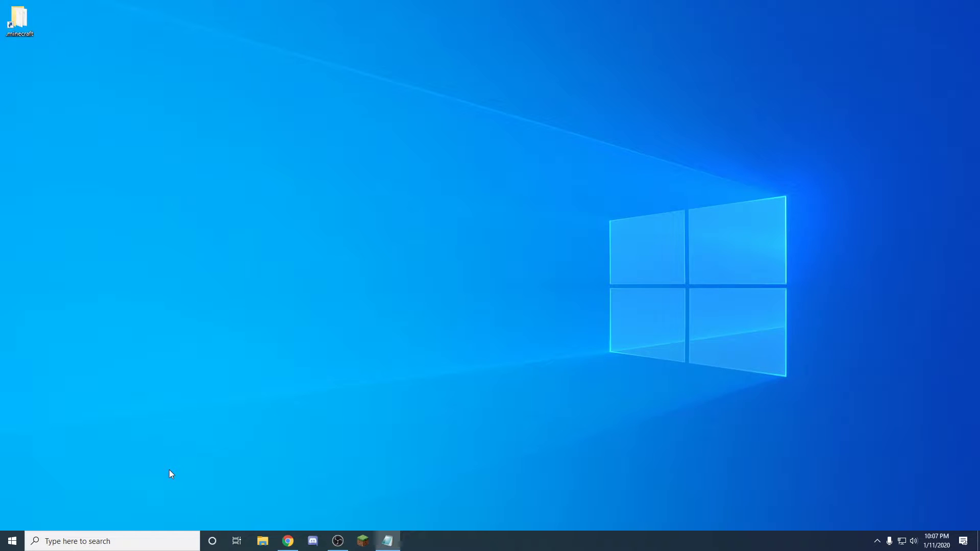
# Step: Open the Minecraft Launcher and start a new installation named Custom Profile, keeping the version at Latest release (1.15.1)
pyautogui.click(363, 542)
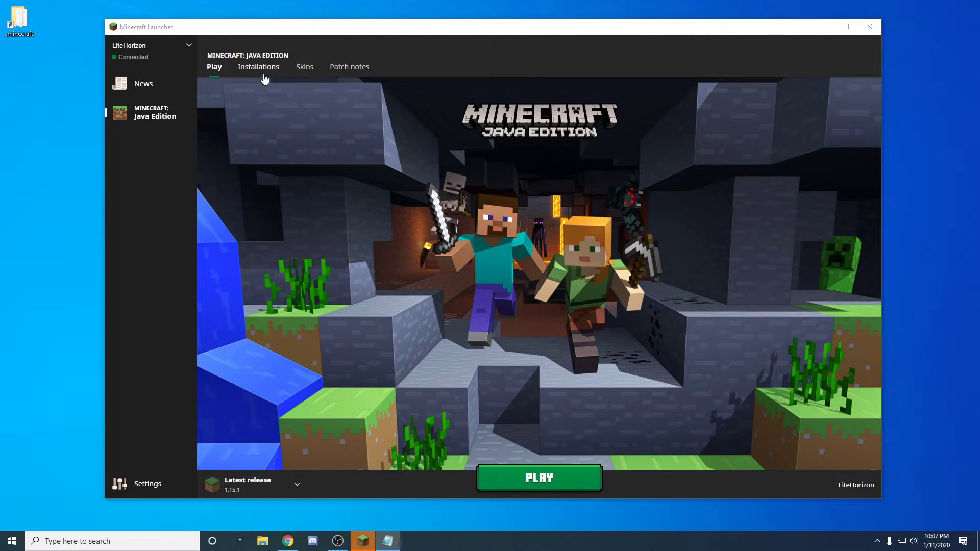
pyautogui.click(266, 72)
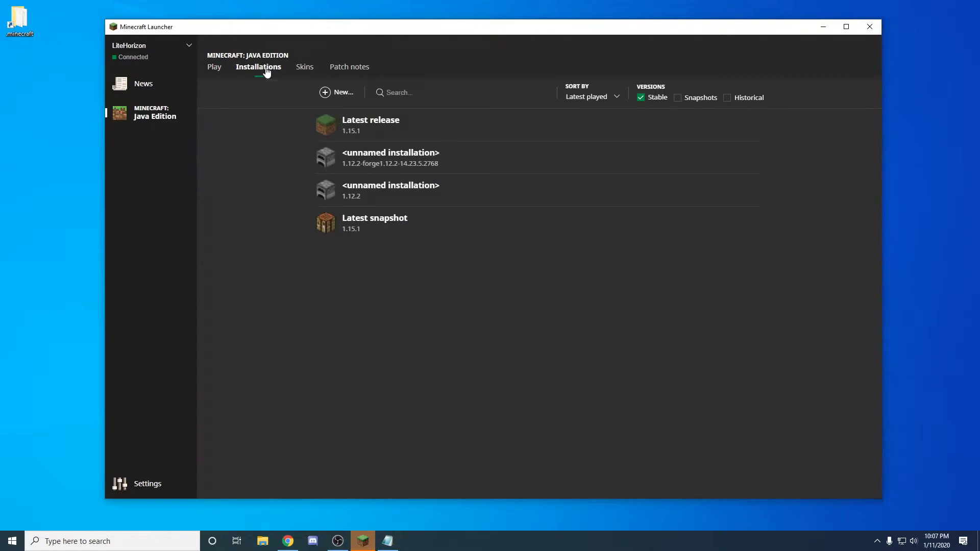
pyautogui.click(336, 95)
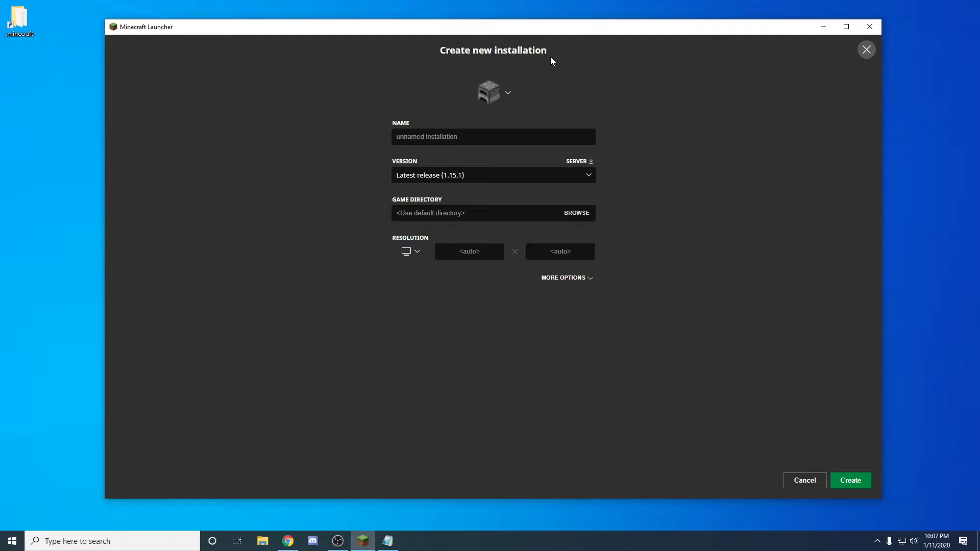
pyautogui.click(427, 136)
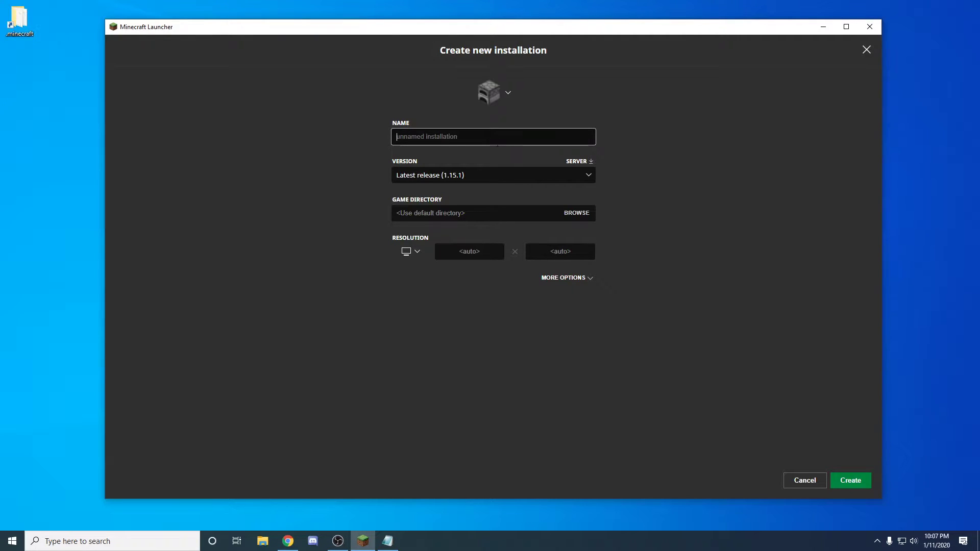
pyautogui.write('Custom Profile')
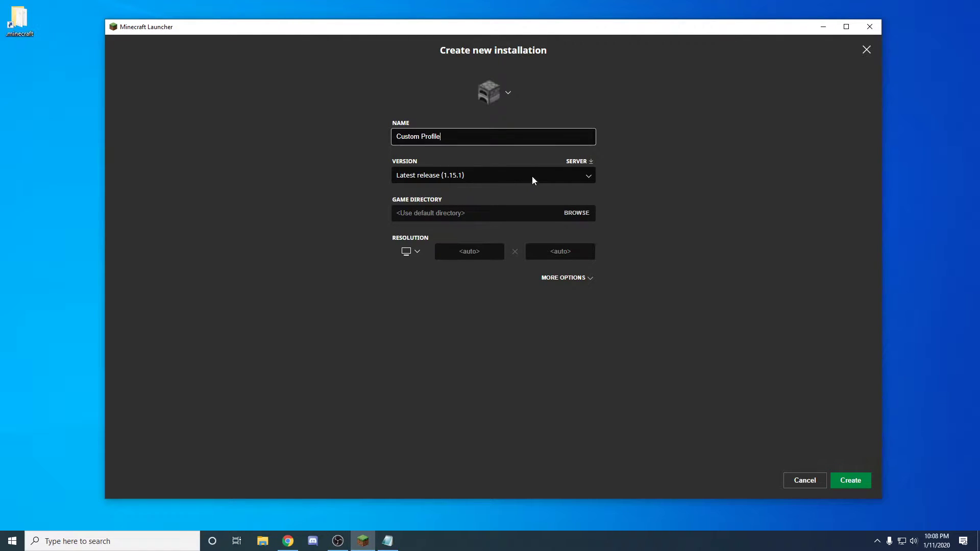
pyautogui.click(590, 178)
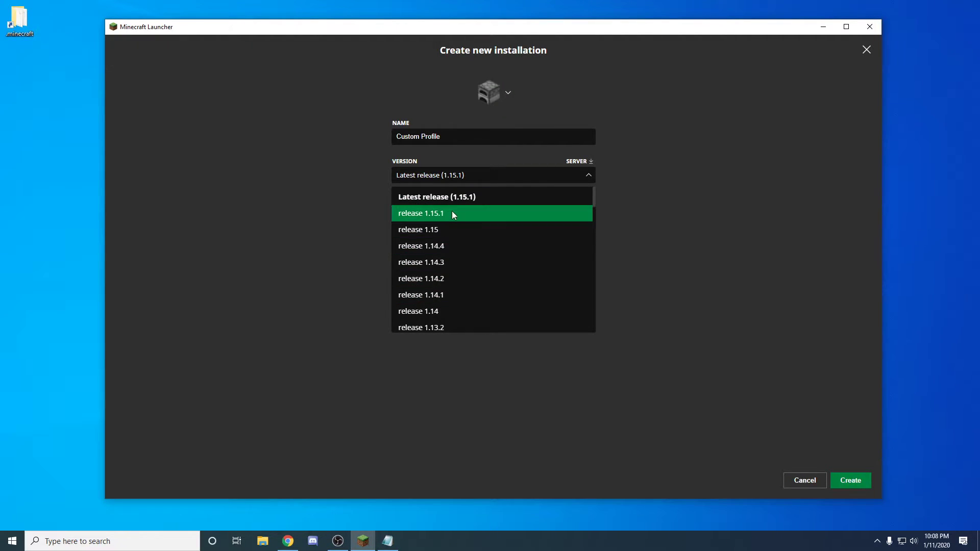
pyautogui.click(681, 199)
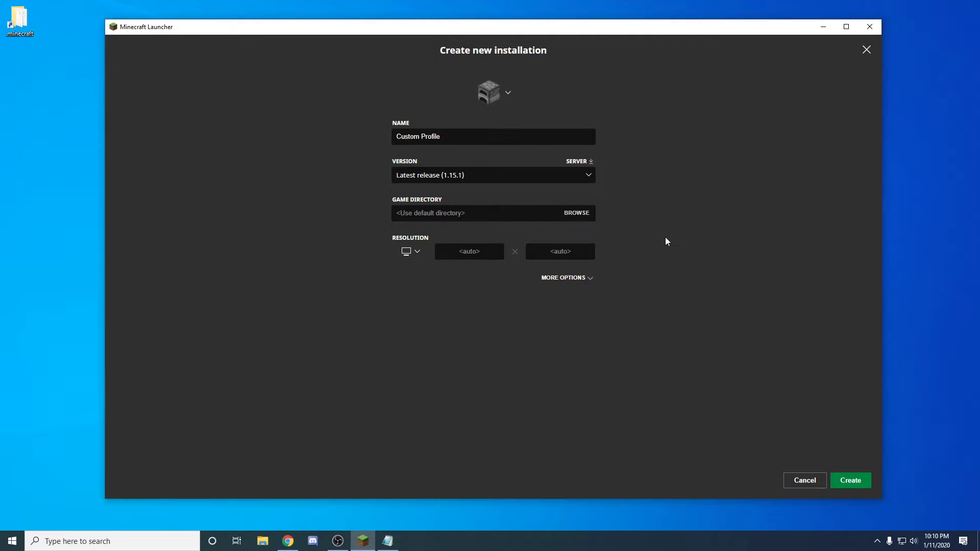
# Step: Make a new folder named Custom_Profile inside .minecraft and use it as the installation's game directory
pyautogui.click(577, 217)
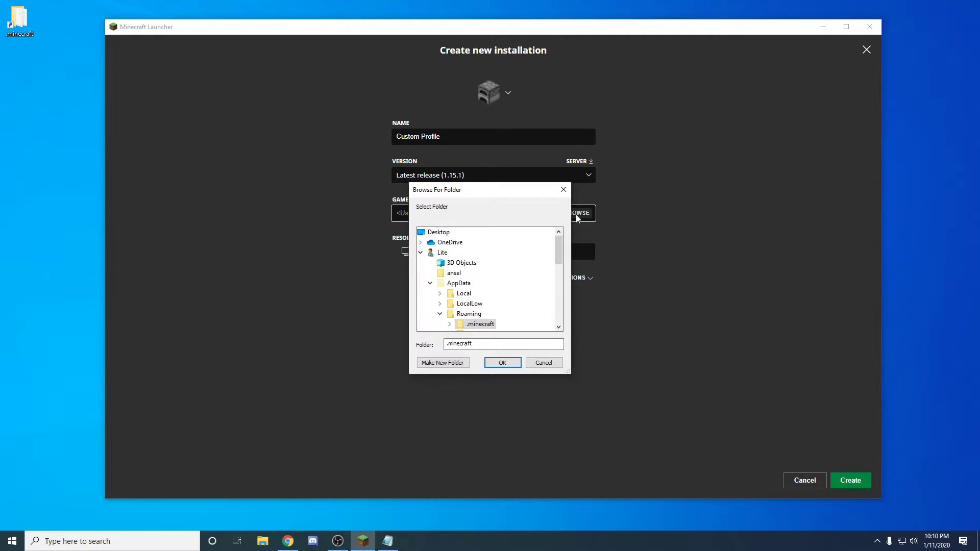
pyautogui.scroll(-1, 509, 293)
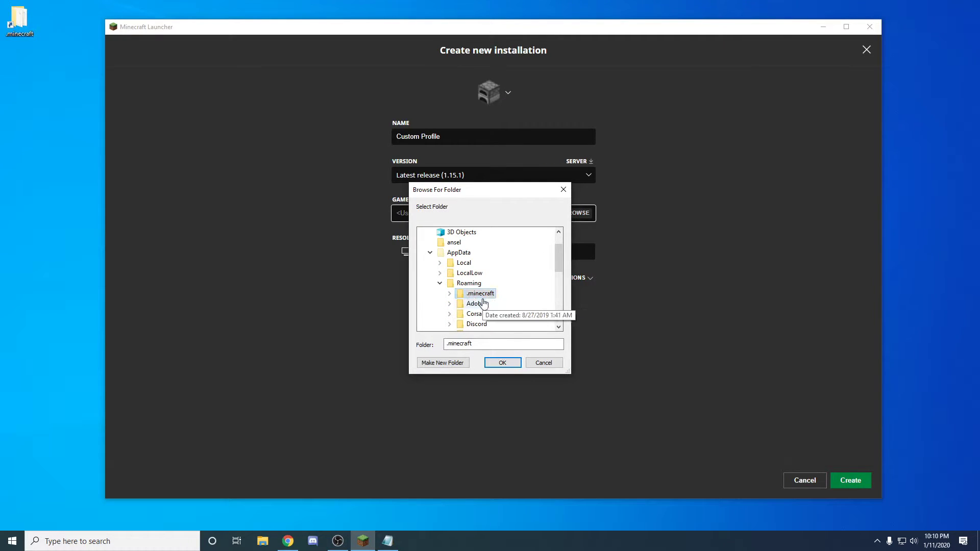
pyautogui.click(444, 364)
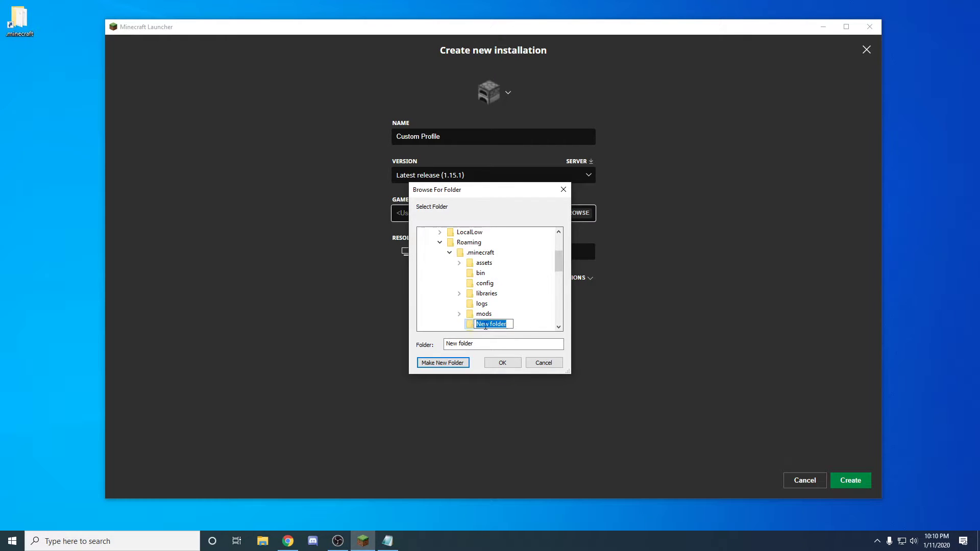
pyautogui.write('Custom_Profile')
pyautogui.click(503, 363)
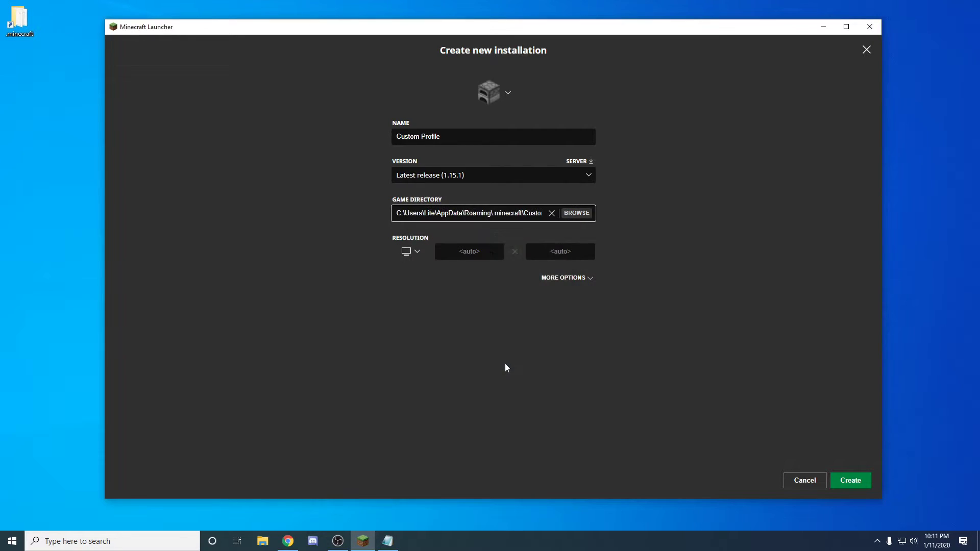
# Step: Create the installation with the memory JVM argument set to -Xmx4G and launch Custom Profile
pyautogui.click(566, 278)
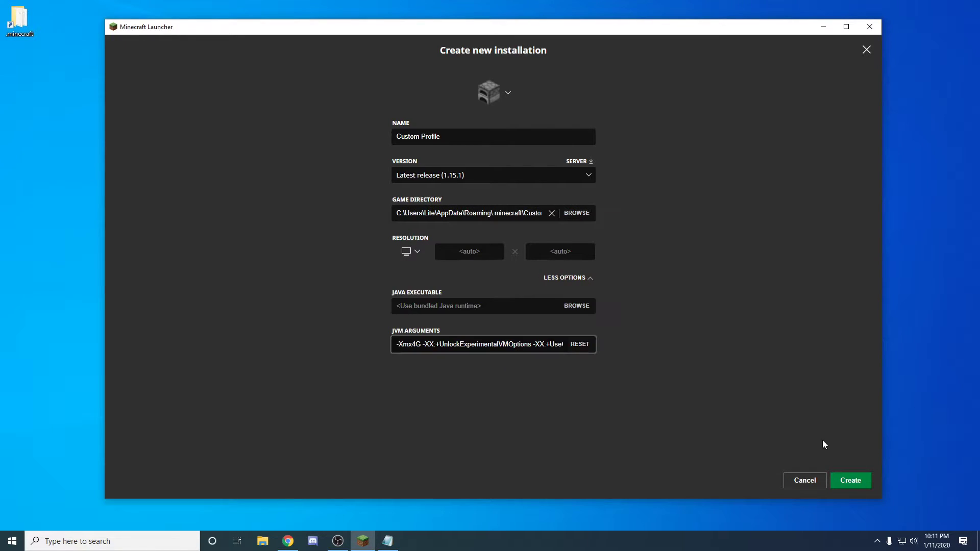
pyautogui.click(851, 482)
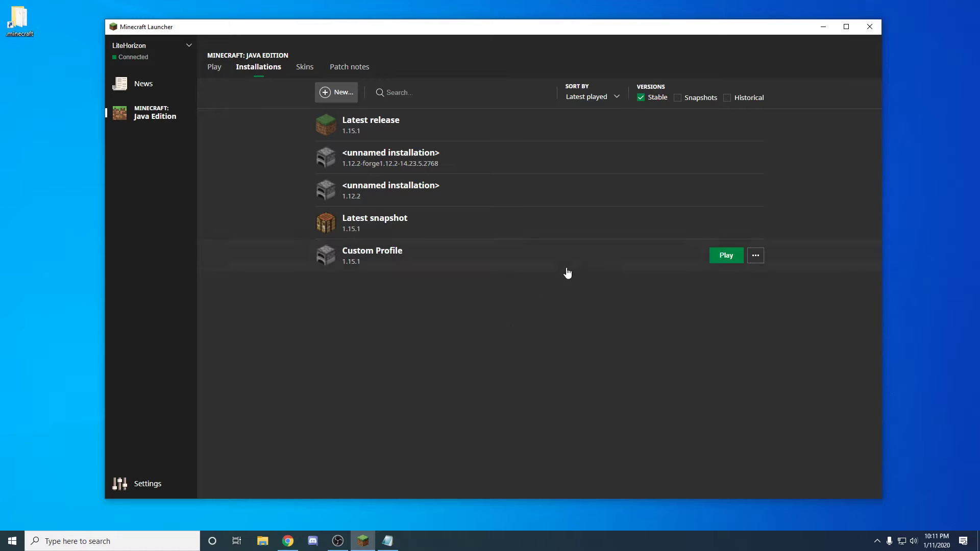
pyautogui.click(727, 259)
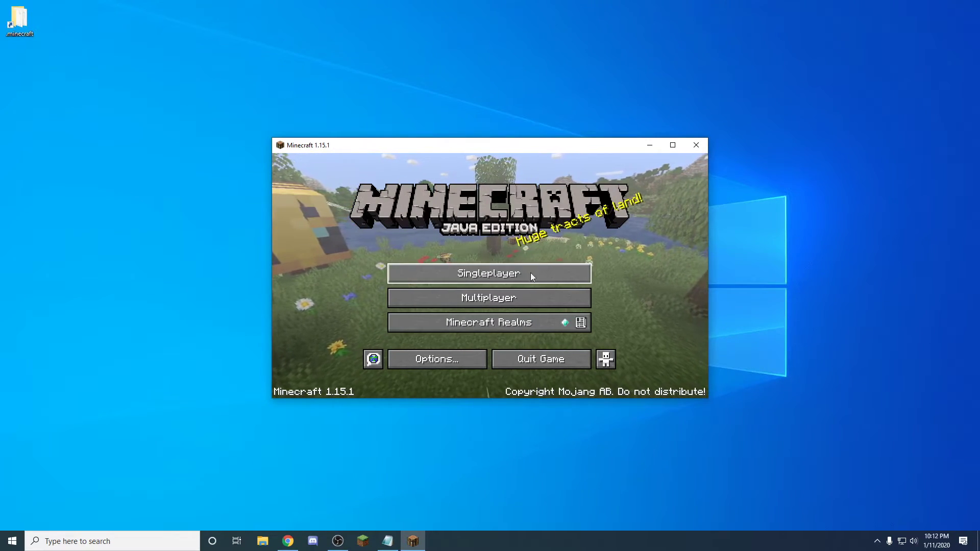
# Step: Set the game's master volume to 2% and turn the music off in the sound options
pyautogui.click(463, 360)
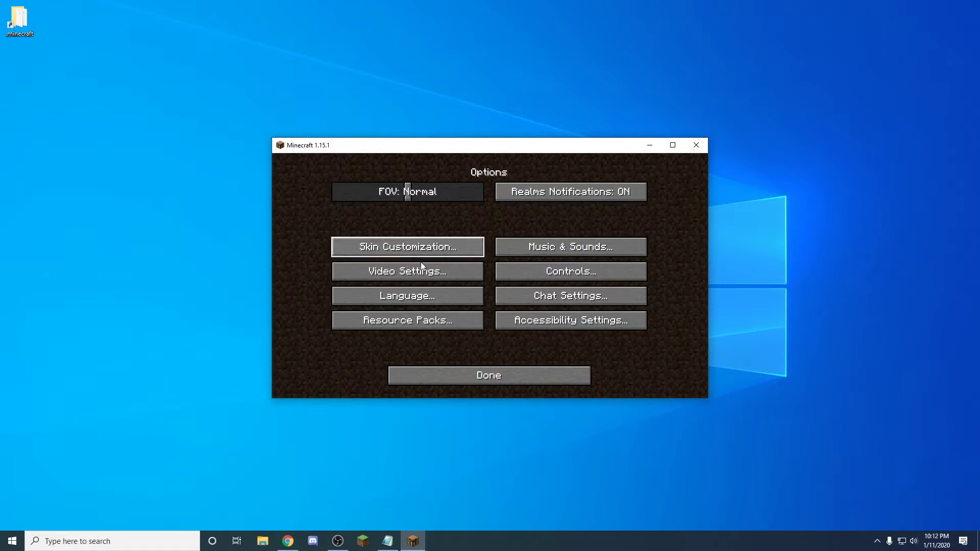
pyautogui.click(564, 252)
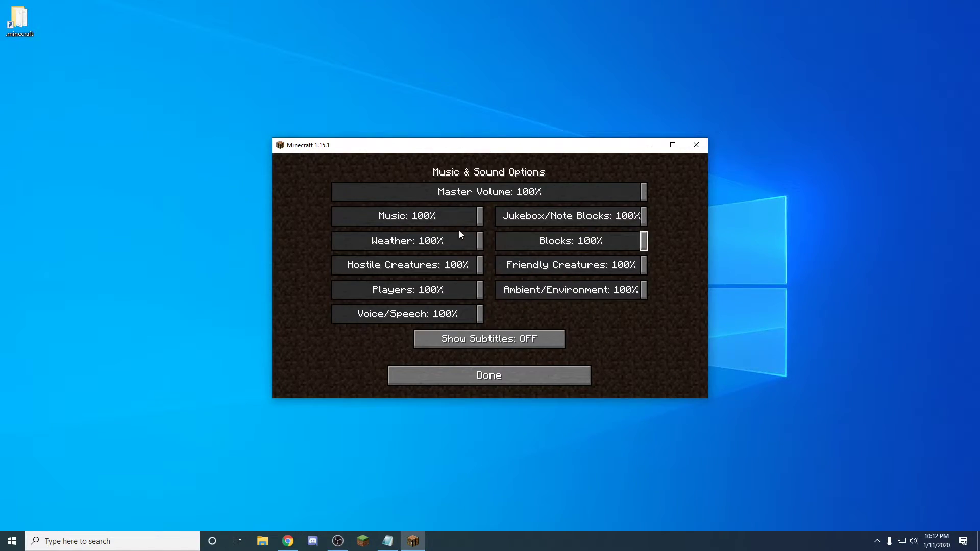
pyautogui.click(359, 189)
pyautogui.moveTo(344, 192); pyautogui.dragTo(276, 207)
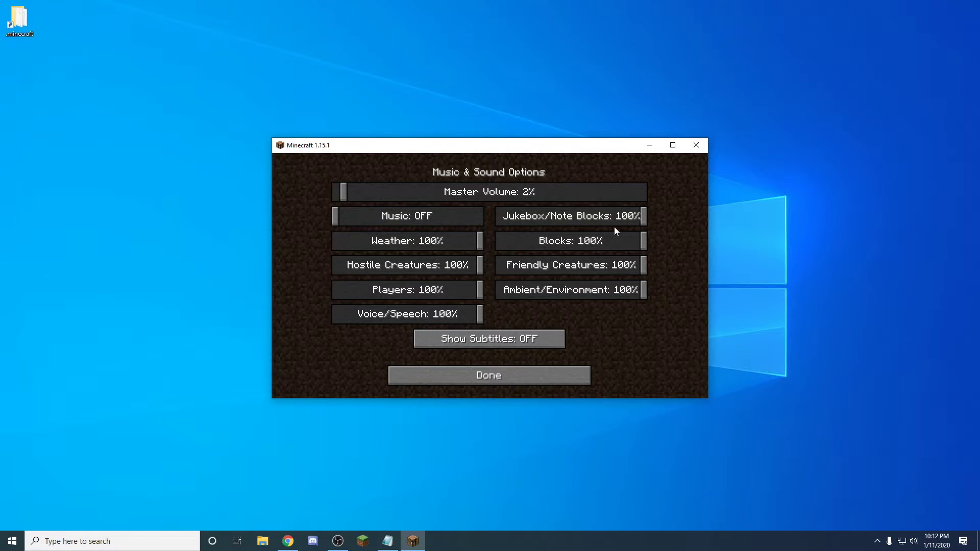
# Step: Set the Blocks volume to 20%, turn off the Players and Weather sounds, and return to the title screen
pyautogui.click(527, 240)
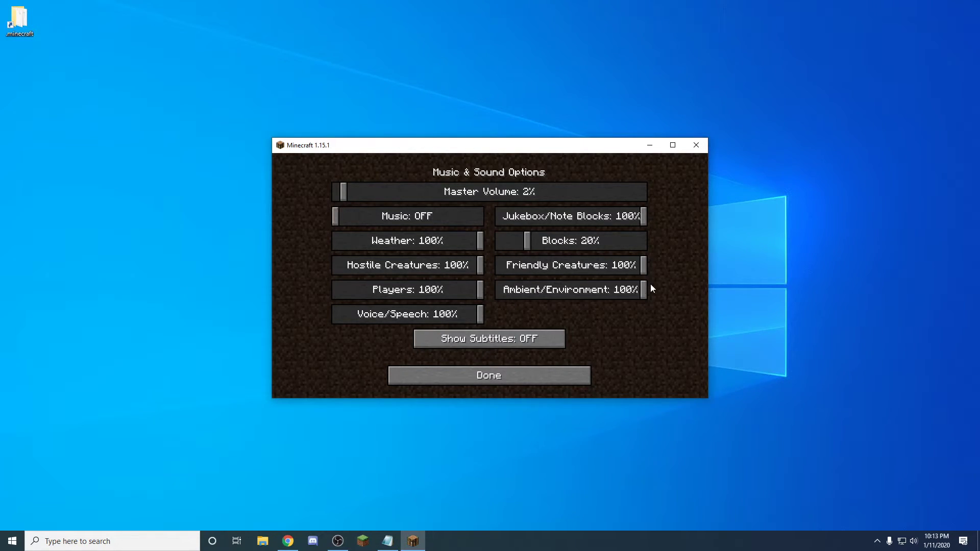
pyautogui.click(461, 289)
pyautogui.moveTo(351, 293); pyautogui.dragTo(265, 293)
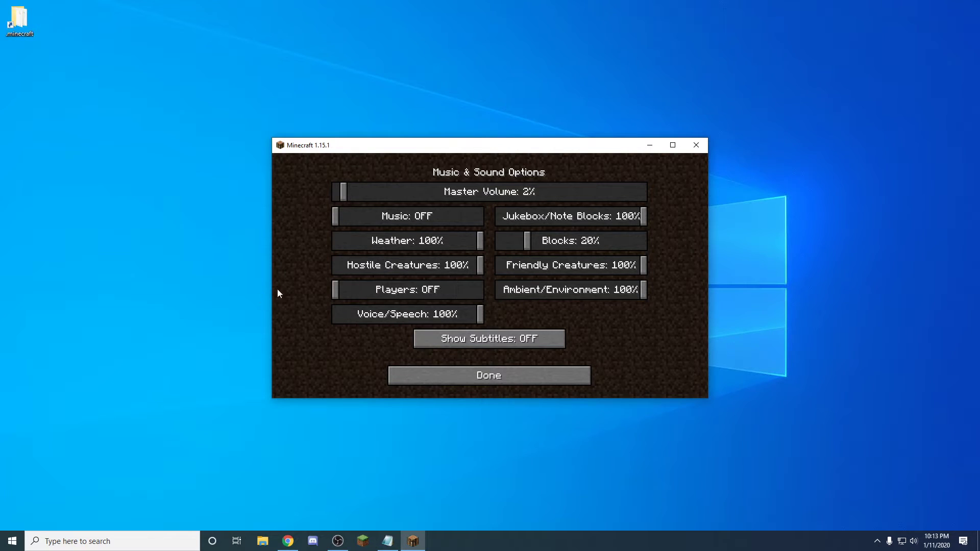
pyautogui.moveTo(476, 242); pyautogui.dragTo(243, 240)
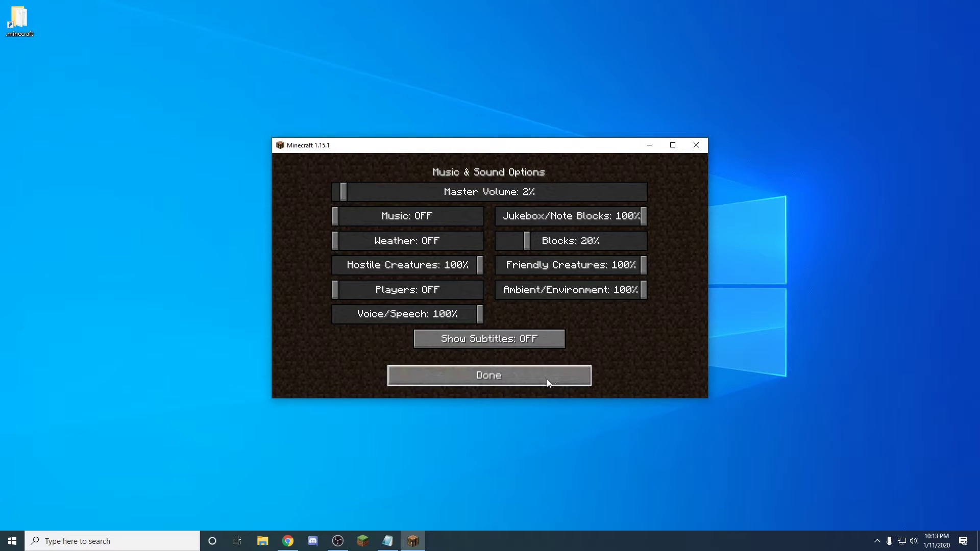
pyautogui.click(560, 380)
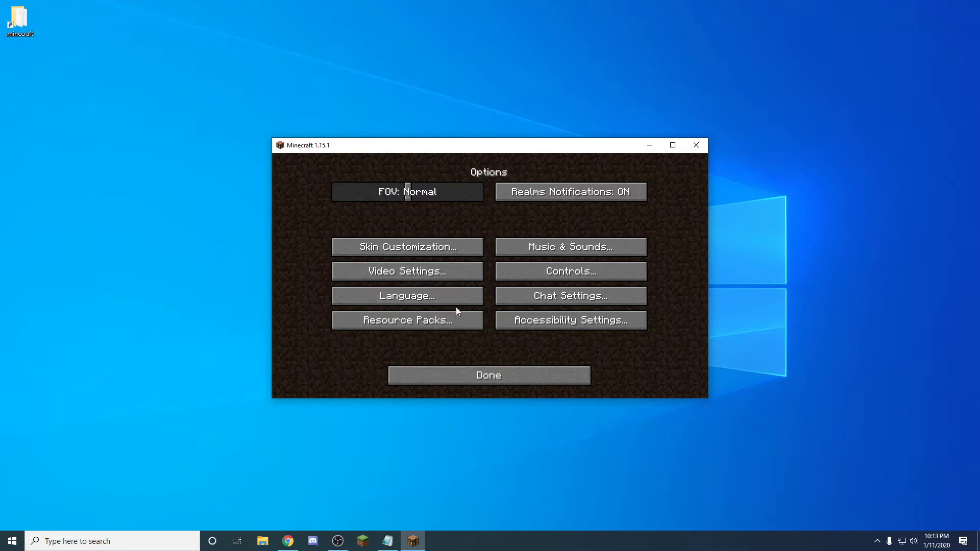
pyautogui.click(507, 375)
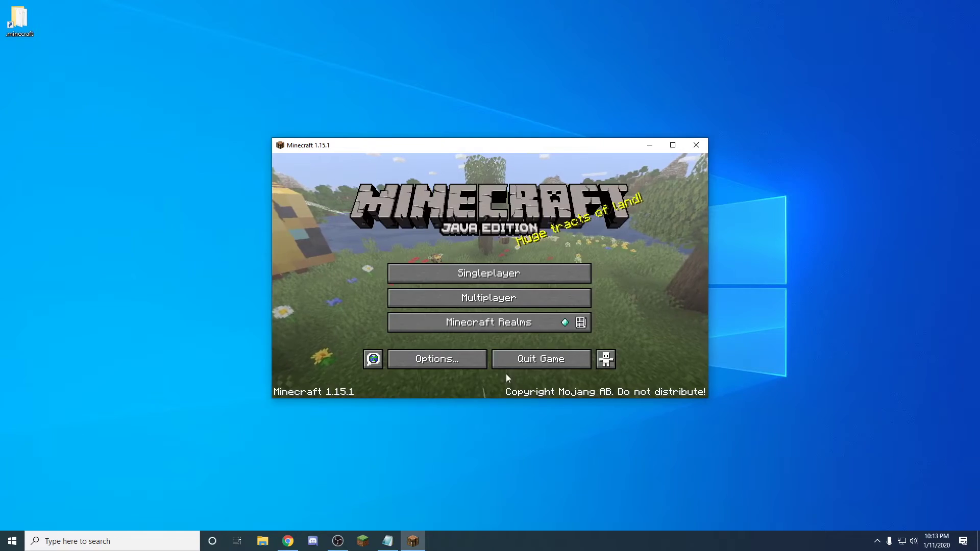
# Step: Check the profile's singleplayer world list and multiplayer server list, and close the game
pyautogui.click(511, 276)
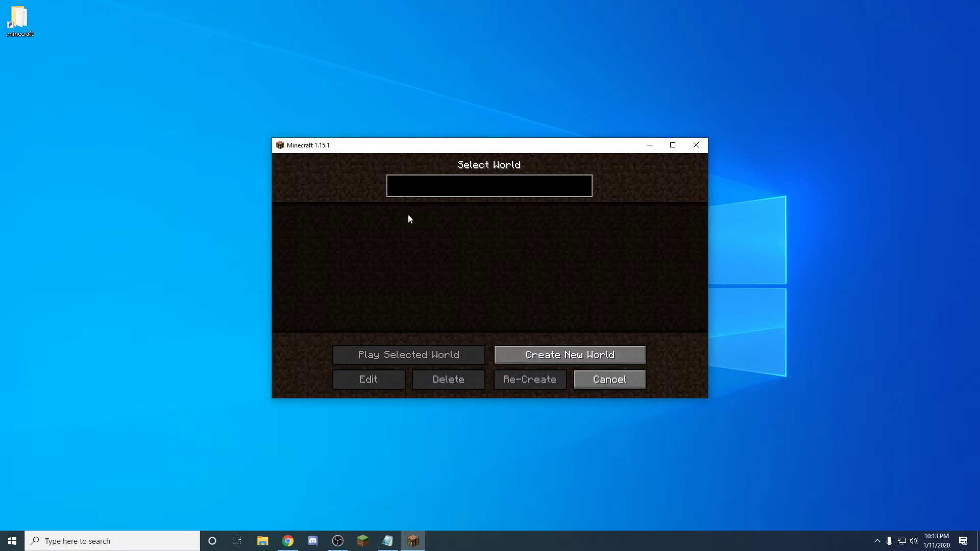
pyautogui.click(607, 382)
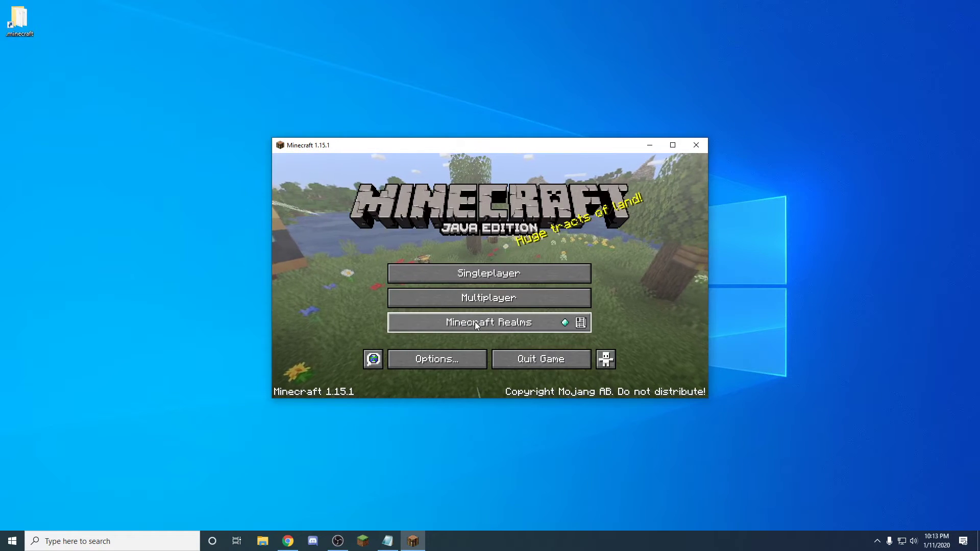
pyautogui.click(477, 303)
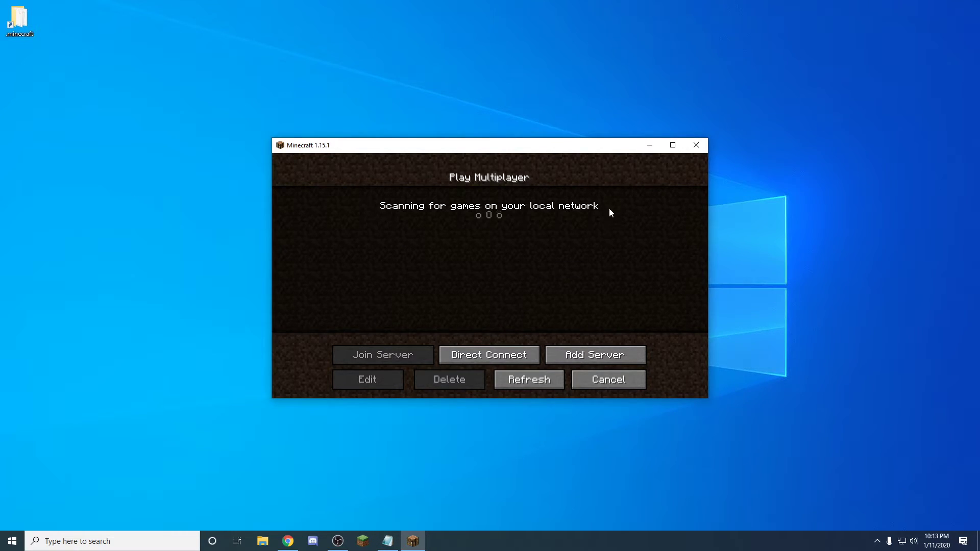
pyautogui.click(698, 147)
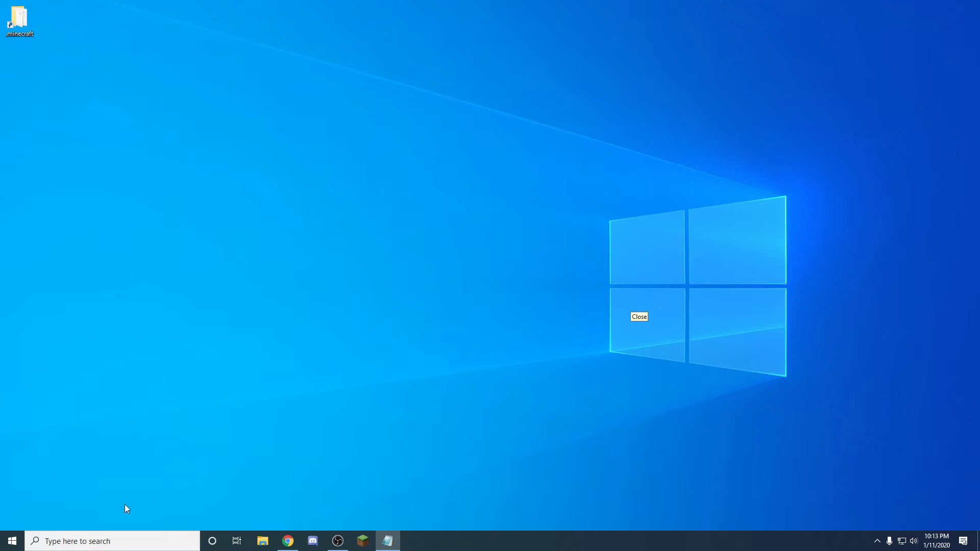
# Step: Search Windows for %appdata% and open the Roaming folder
pyautogui.click(87, 541)
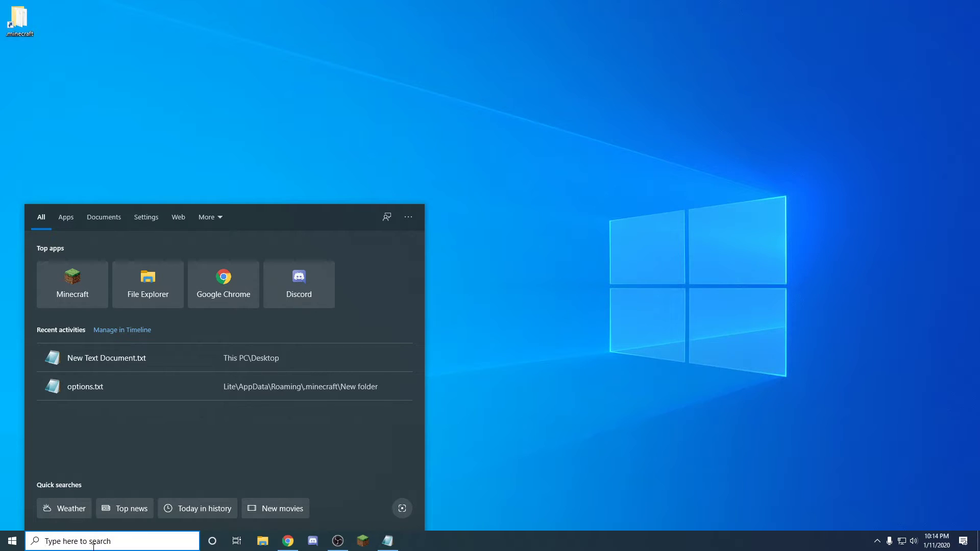
pyautogui.write('%a')
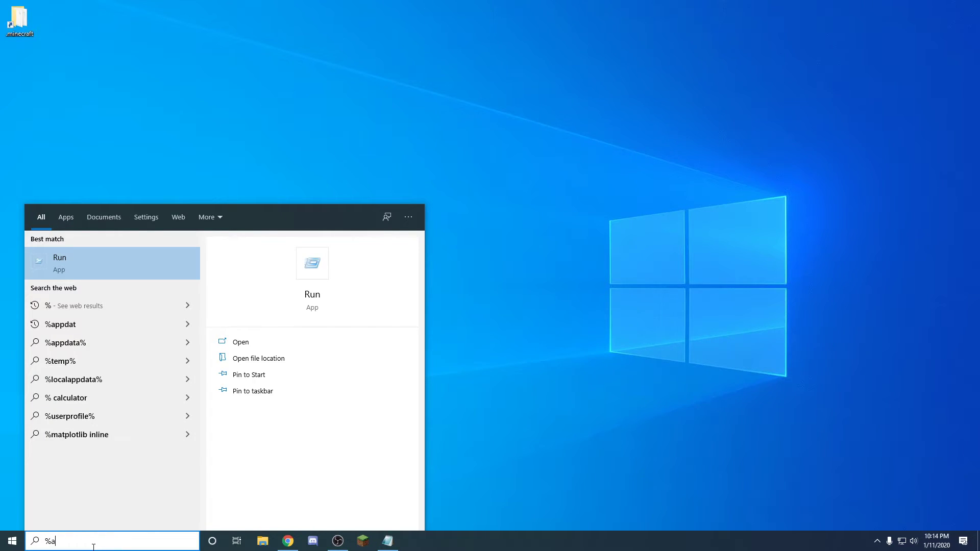
pyautogui.write('ppdata%')
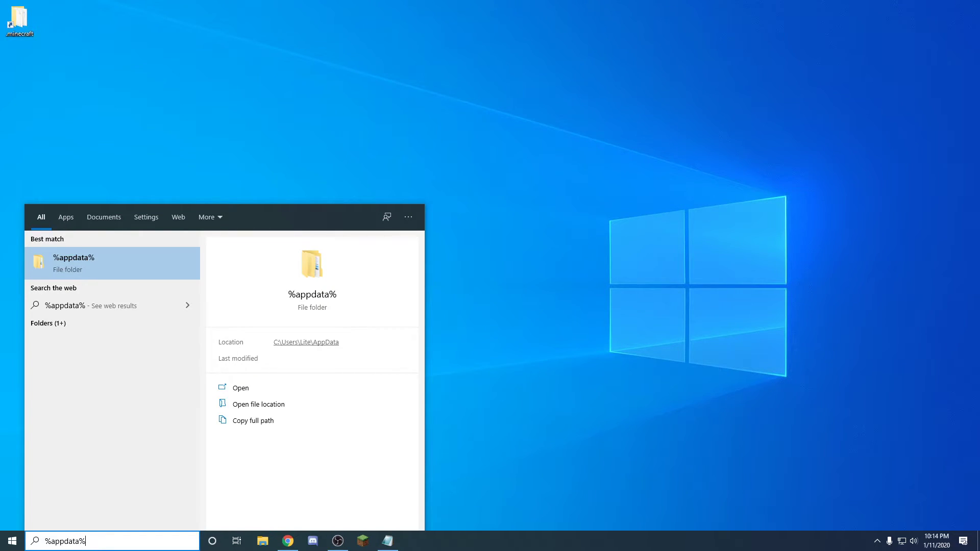
pyautogui.click(78, 271)
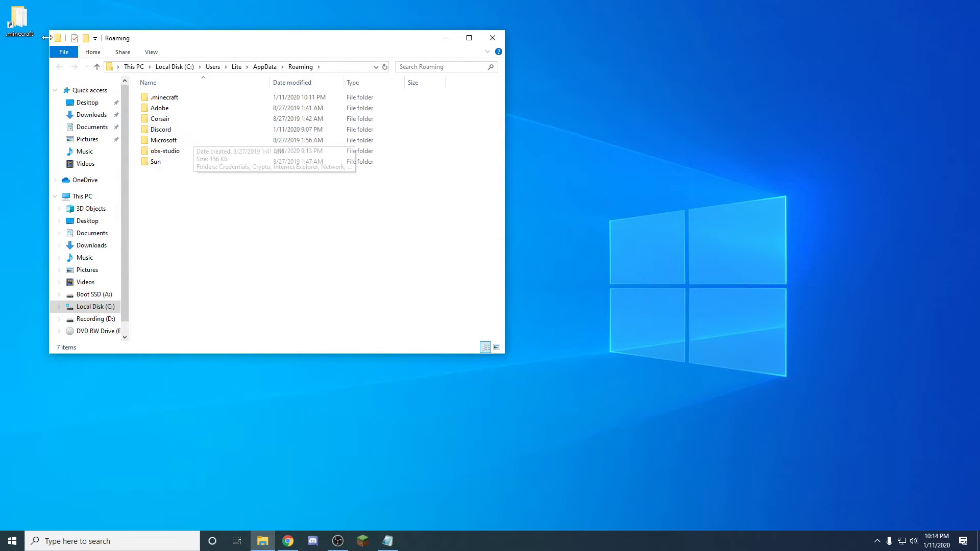
# Step: Create a shortcut to the .minecraft folder on the desktop and delete this duplicate shortcut
pyautogui.click(171, 98)
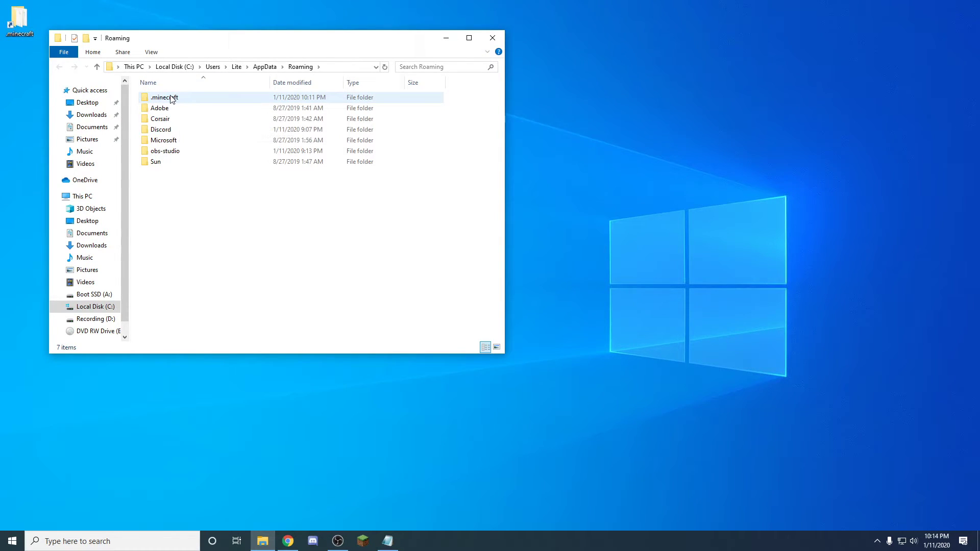
pyautogui.rightClick(171, 98)
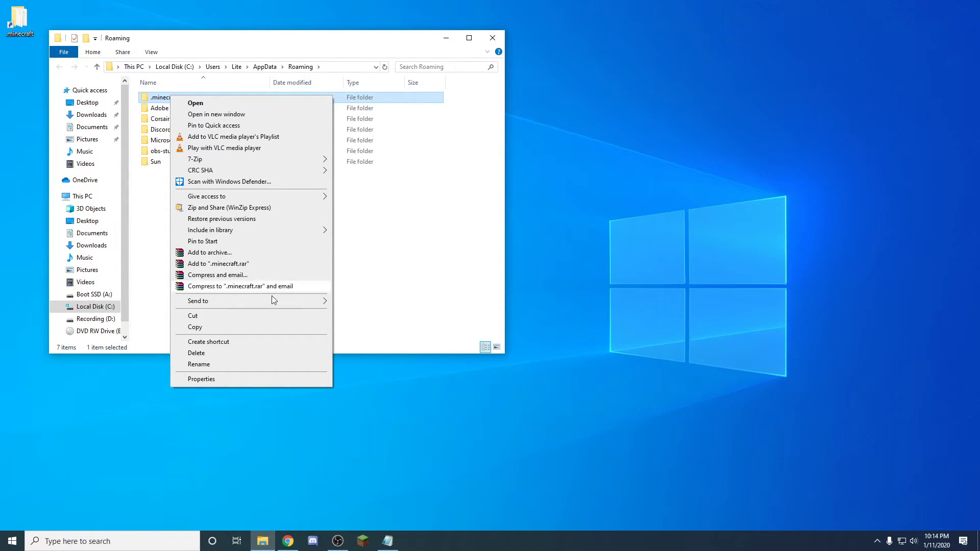
pyautogui.click(214, 341)
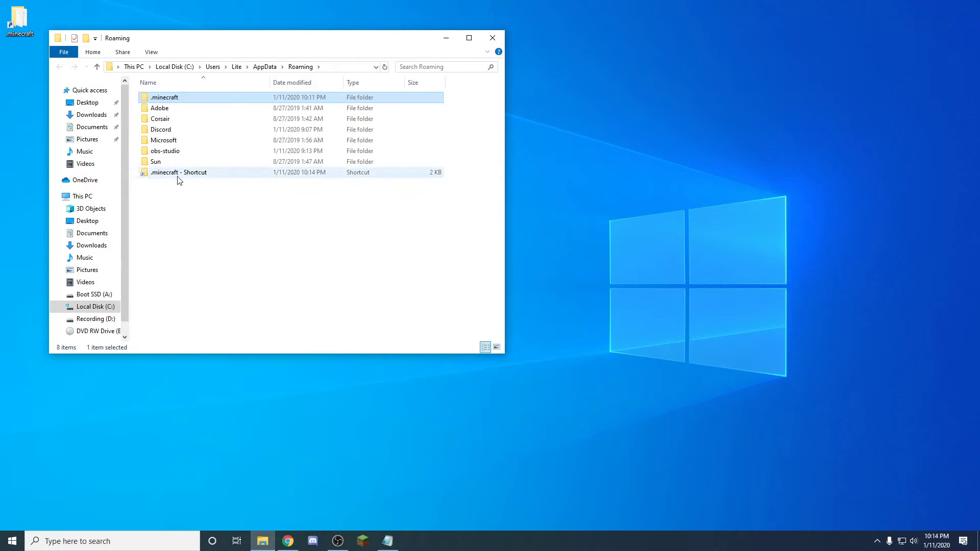
pyautogui.moveTo(179, 172); pyautogui.dragTo(623, 118)
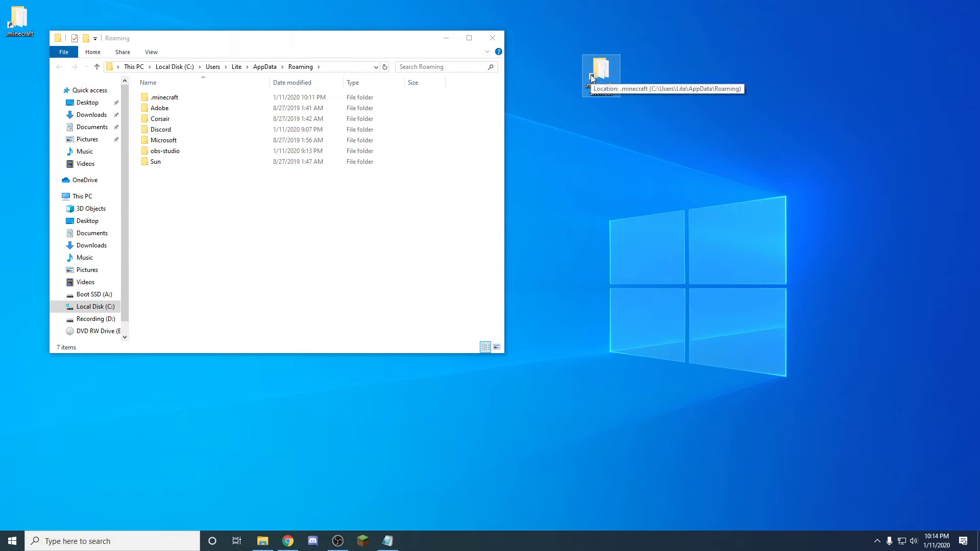
pyautogui.press('Delete')
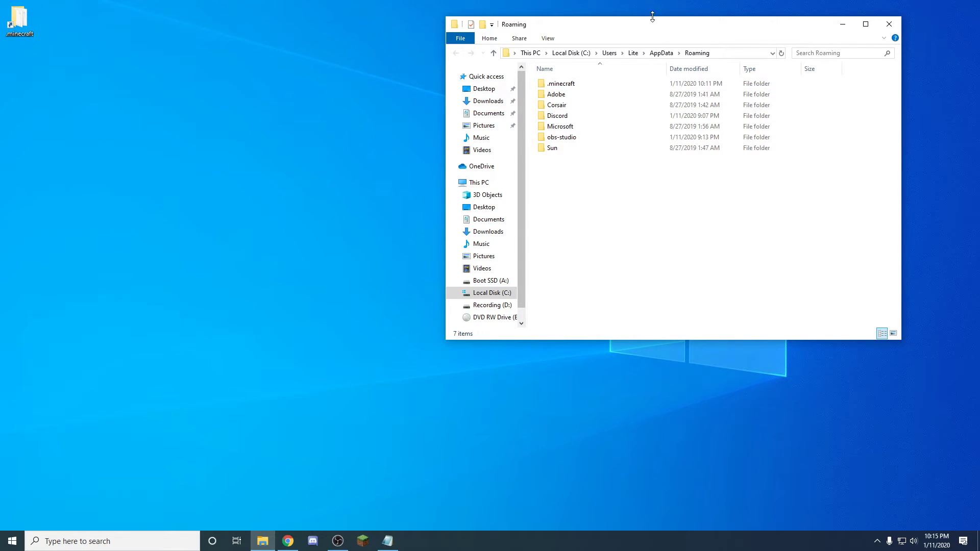
# Step: Open the Custom_Profile game directory inside the .minecraft folder
pyautogui.moveTo(658, 26); pyautogui.dragTo(709, 16)
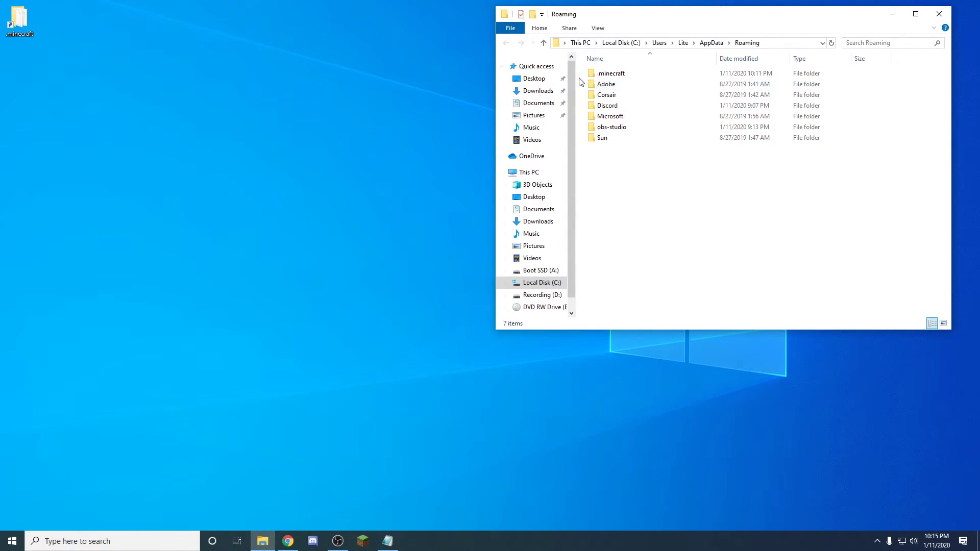
pyautogui.doubleClick(622, 76)
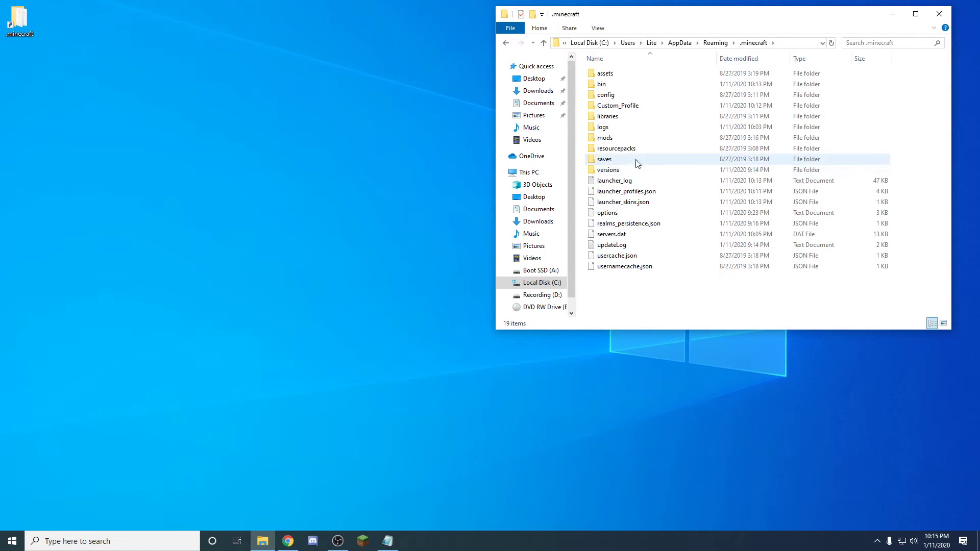
pyautogui.doubleClick(635, 107)
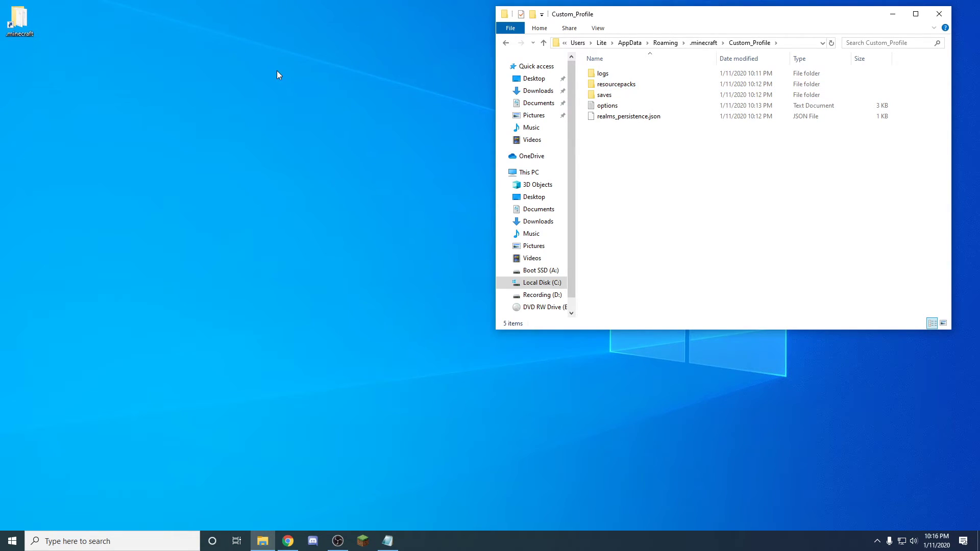
# Step: Examine the key bindings and sound settings in Custom_Profile's options file, and minimize the text editor
pyautogui.doubleClick(606, 105)
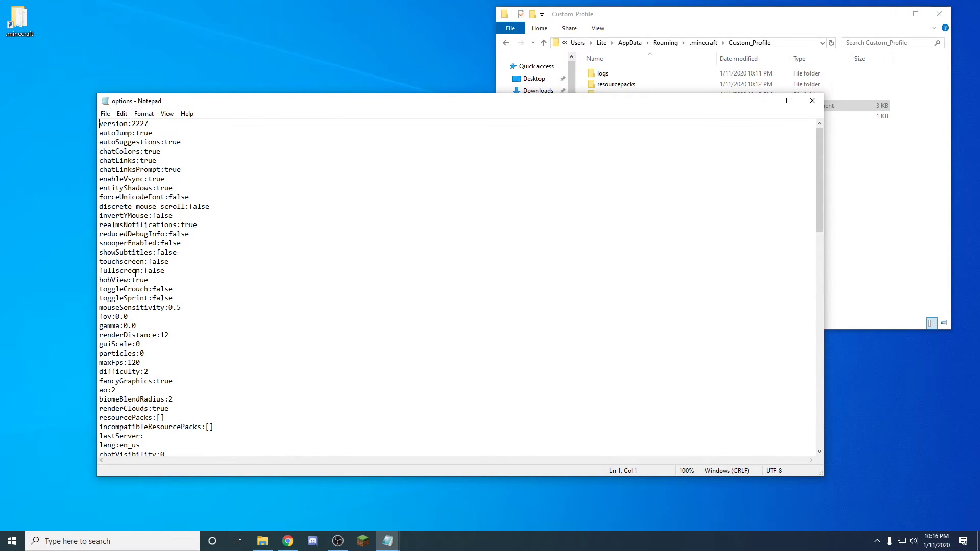
pyautogui.scroll(-3, 148, 314)
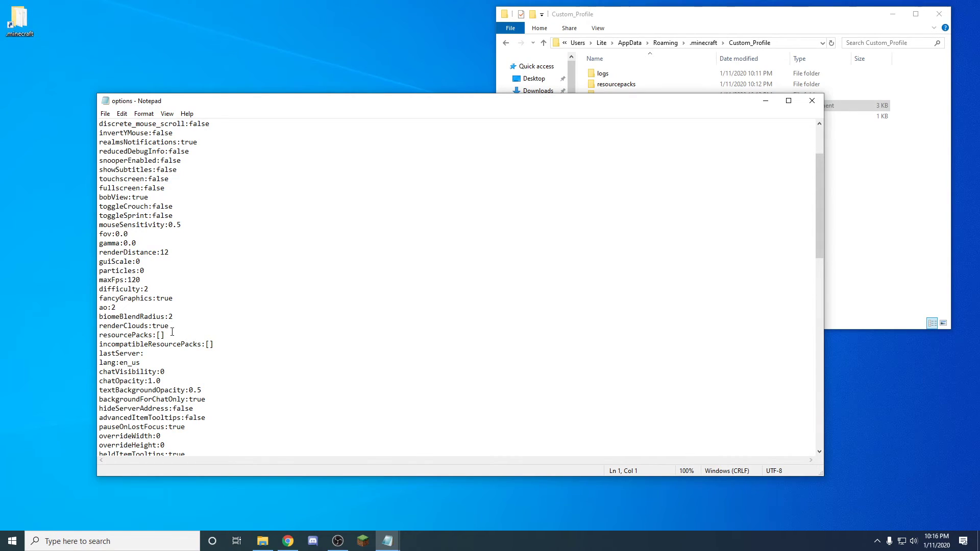
pyautogui.scroll(-20, 172, 332)
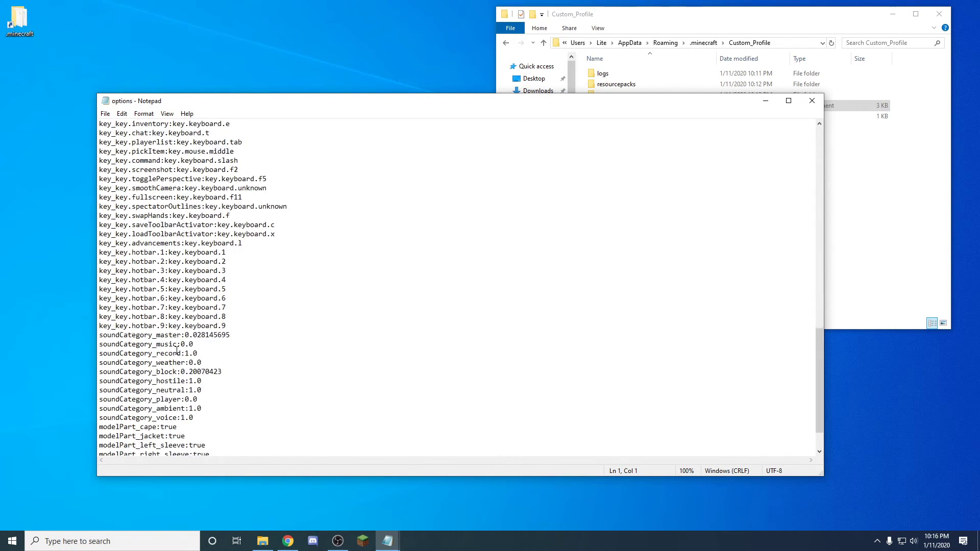
pyautogui.scroll(-2, 177, 350)
pyautogui.scroll(8, 196, 325)
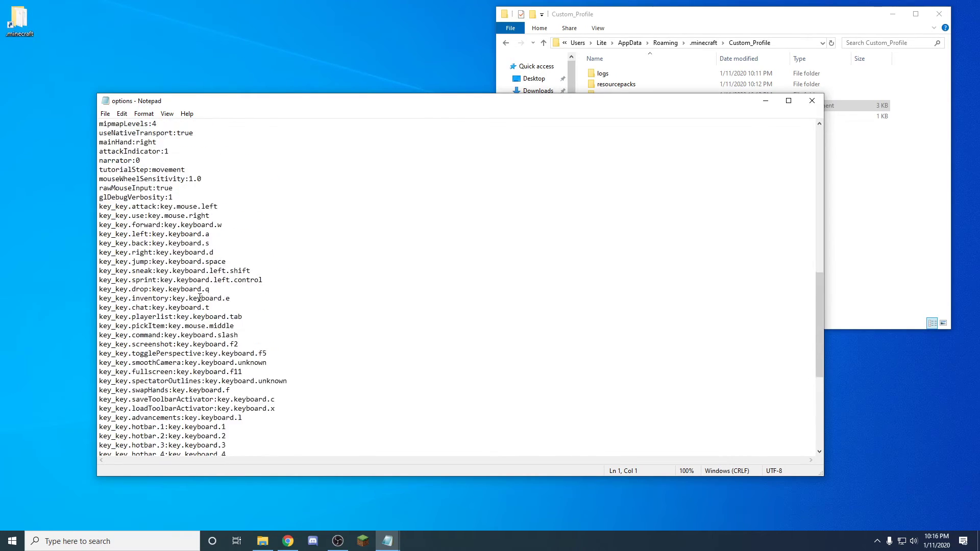
pyautogui.click(765, 100)
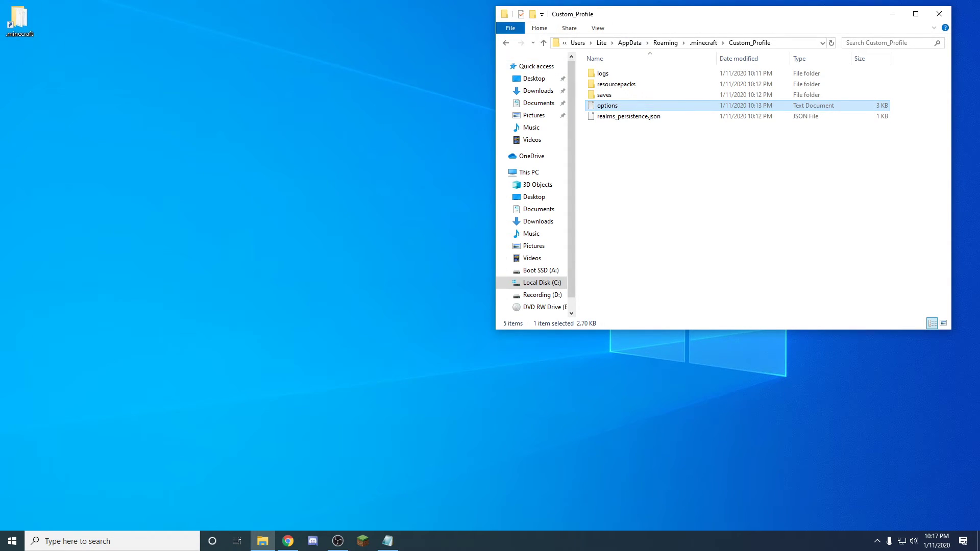
# Step: Open the .minecraft folder in a second window beside Custom_Profile, and delete the options file from Custom_Profile
pyautogui.doubleClick(24, 17)
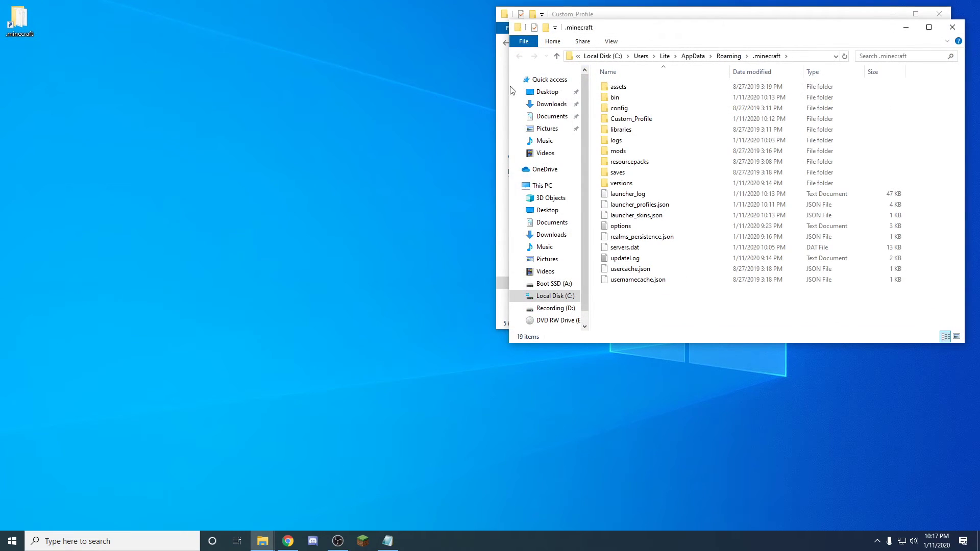
pyautogui.moveTo(660, 29); pyautogui.dragTo(185, 20)
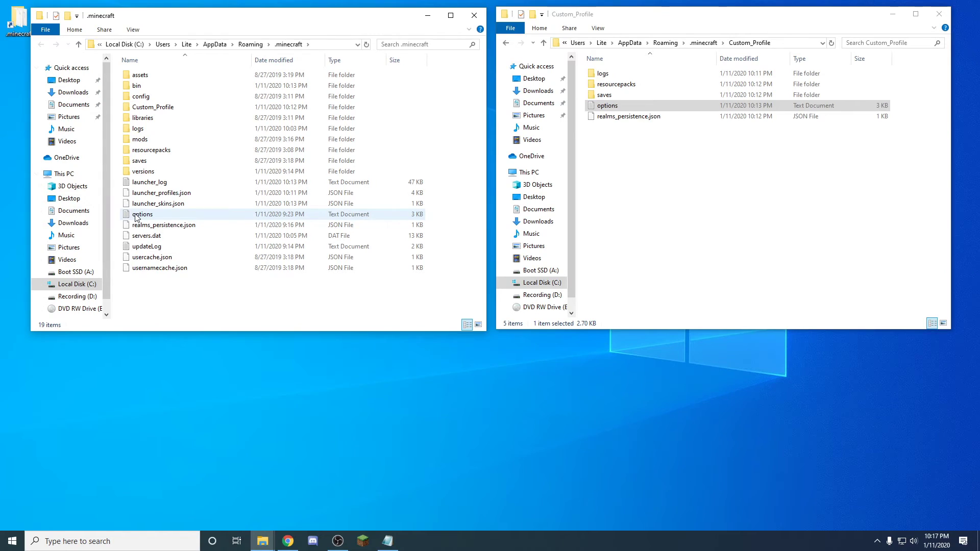
pyautogui.click(608, 107)
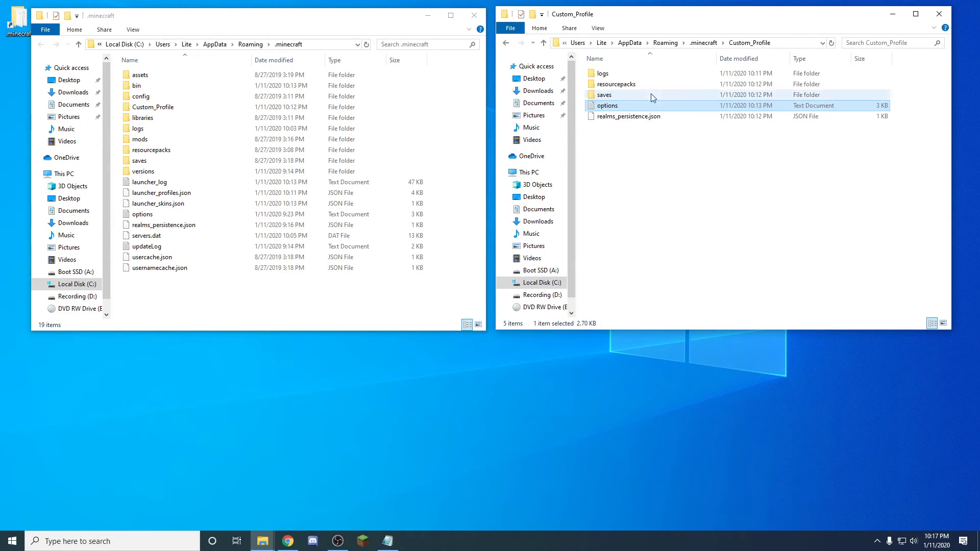
pyautogui.press('Delete')
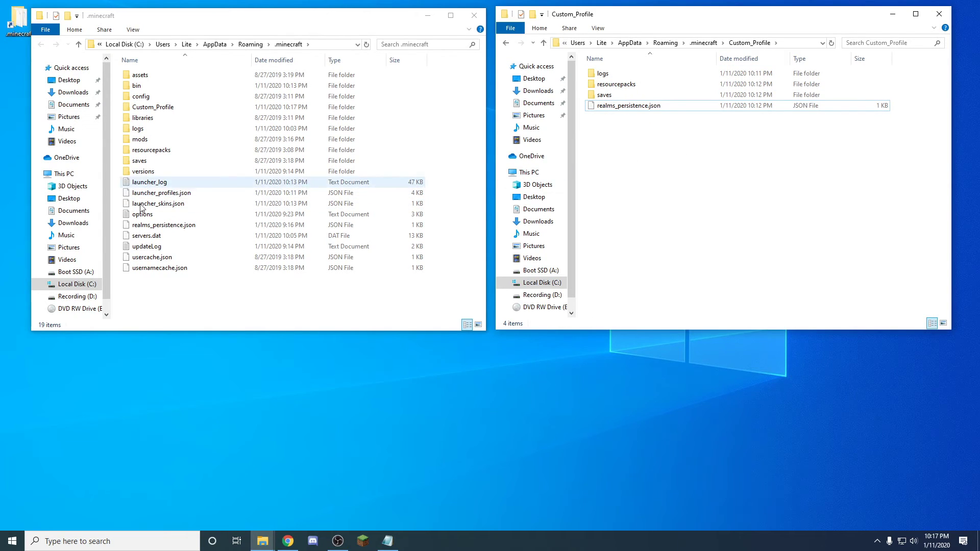
# Step: Copy the options file from the .minecraft folder into Custom_Profile
pyautogui.rightClick(145, 217)
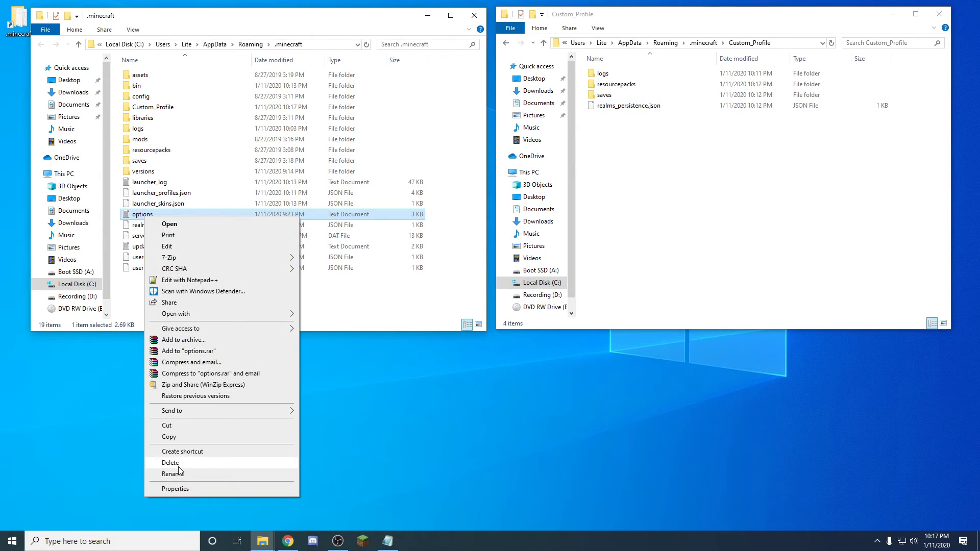
pyautogui.click(185, 441)
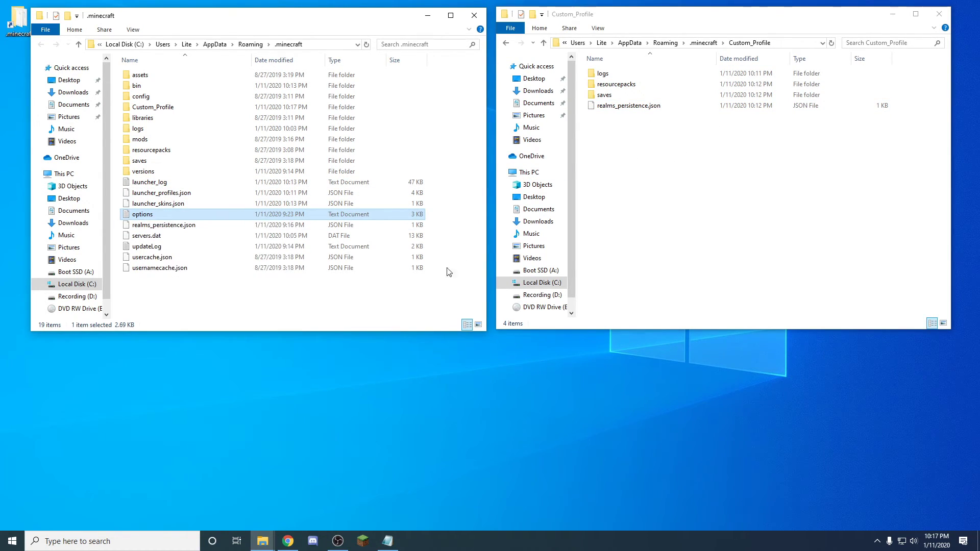
pyautogui.rightClick(647, 190)
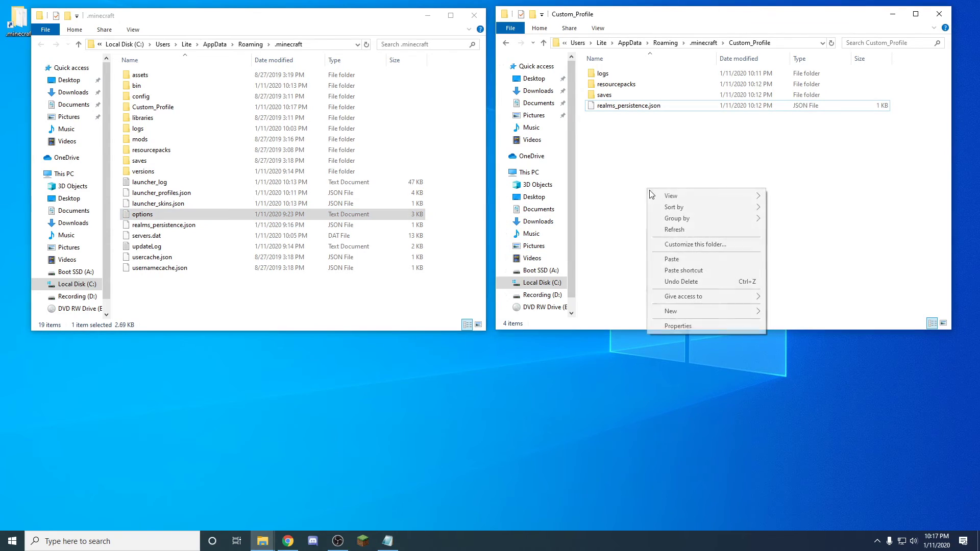
pyautogui.click(672, 259)
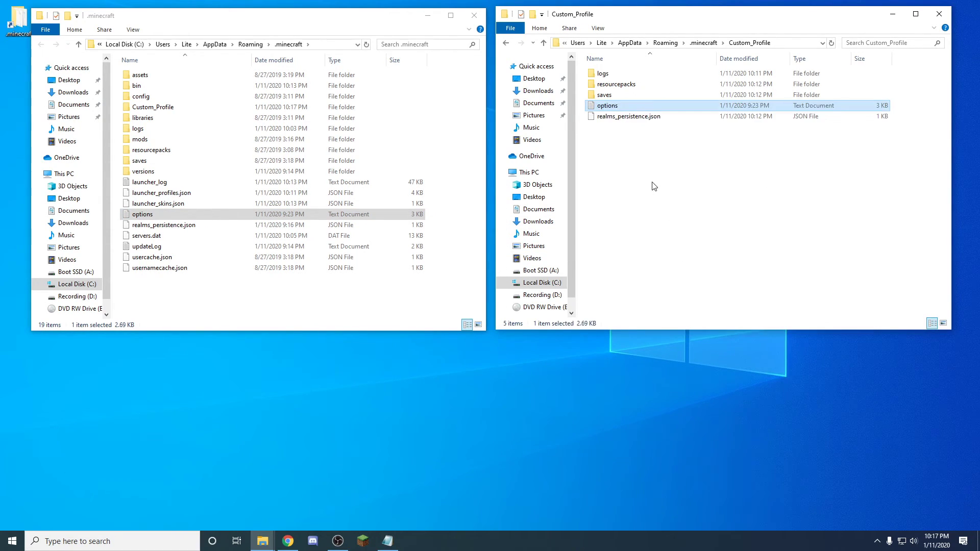
pyautogui.click(654, 186)
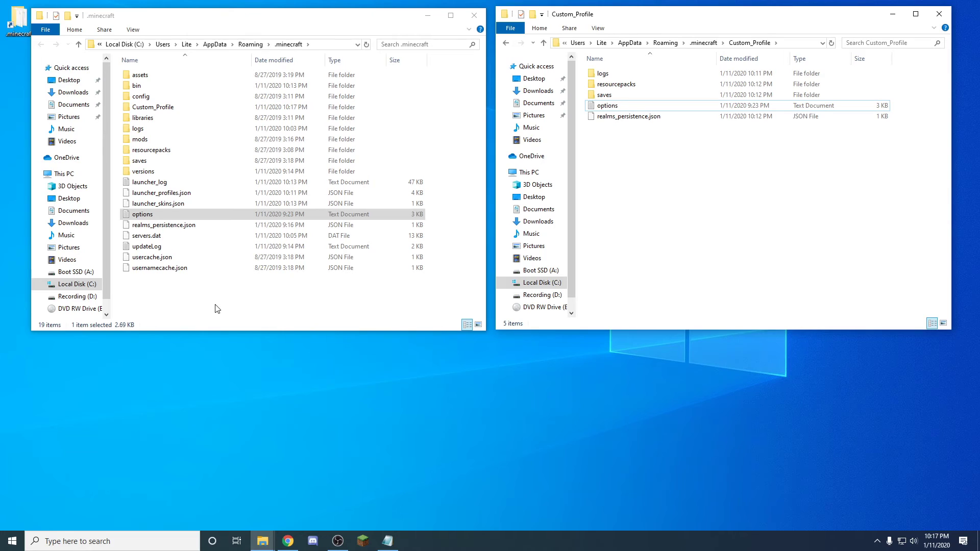
# Step: Copy the servers.dat file from the .minecraft folder into Custom_Profile
pyautogui.rightClick(145, 240)
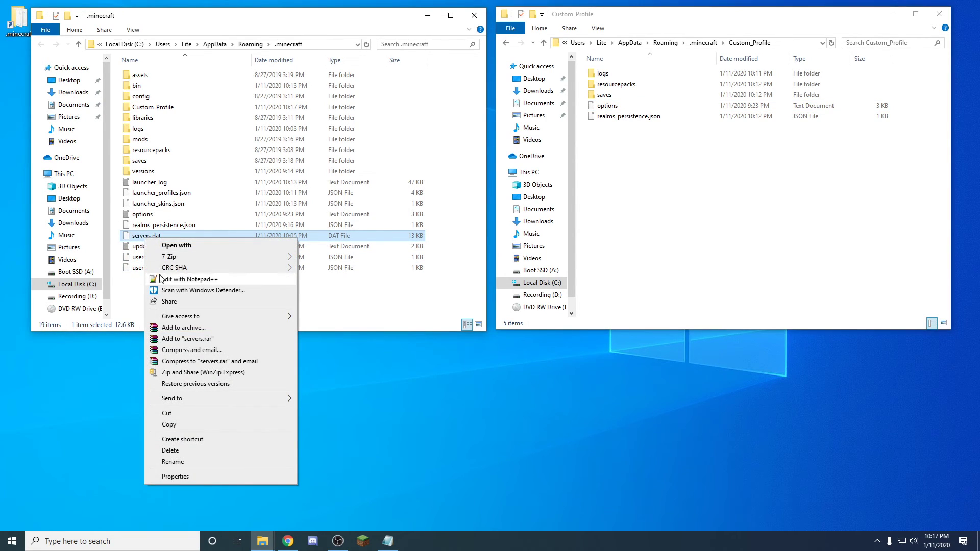
pyautogui.moveTo(157, 271)
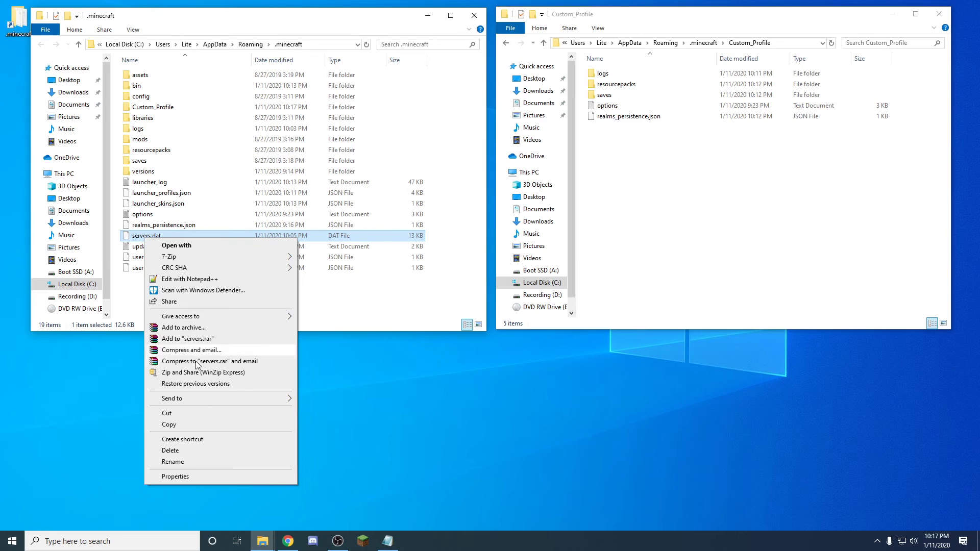
pyautogui.click(186, 424)
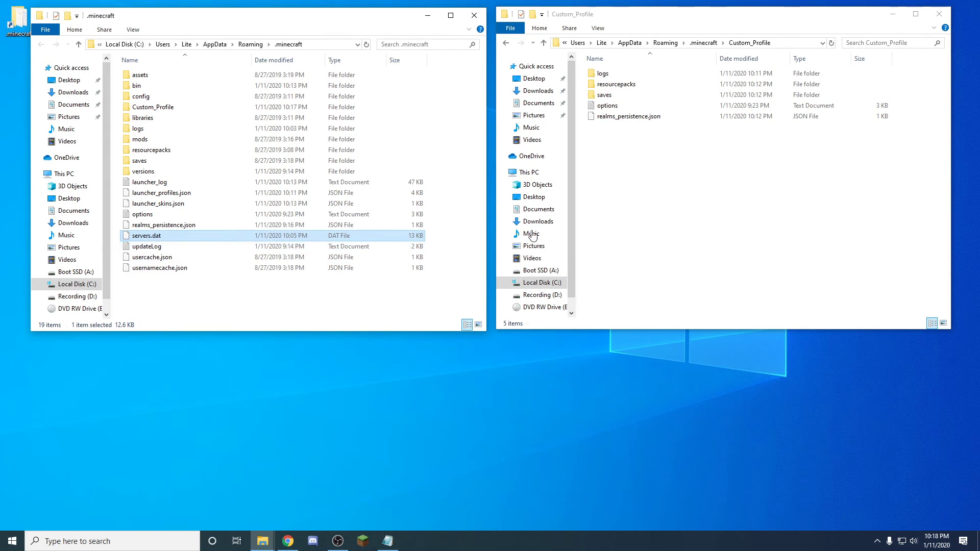
pyautogui.rightClick(611, 164)
pyautogui.click(635, 232)
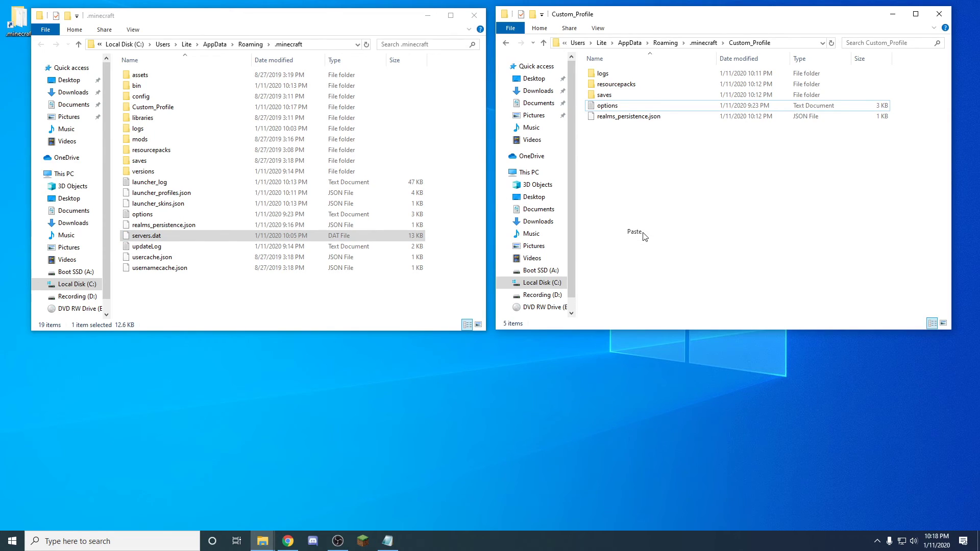
pyautogui.click(643, 245)
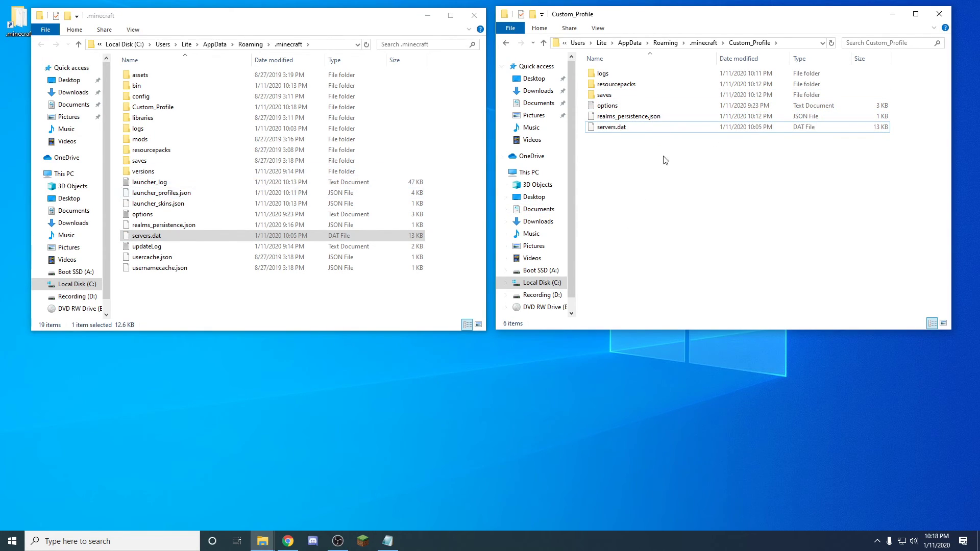
pyautogui.rightClick(626, 154)
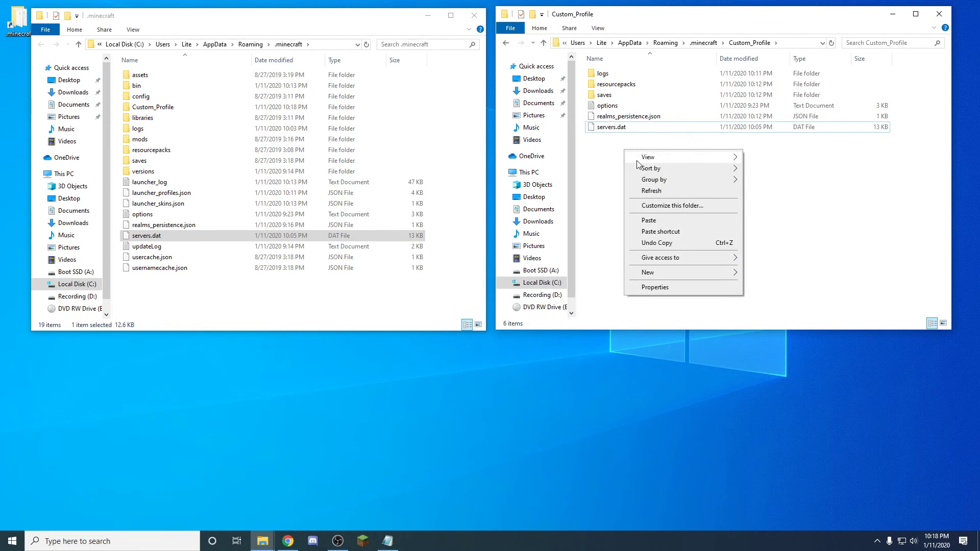
pyautogui.click(611, 159)
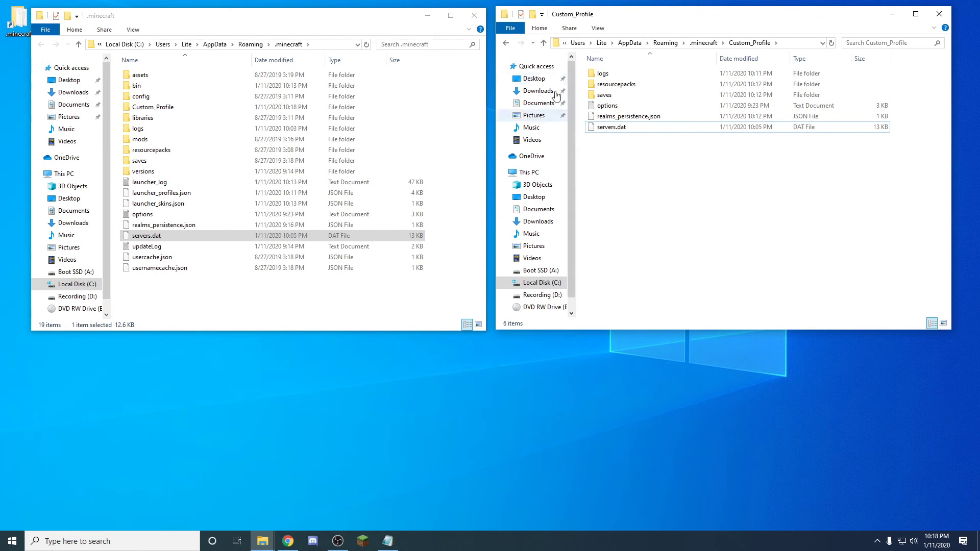
# Step: Close the separate .minecraft window, and move and enlarge the Custom_Profile window on the desktop
pyautogui.click(474, 15)
pyautogui.moveTo(635, 18); pyautogui.dragTo(505, 76)
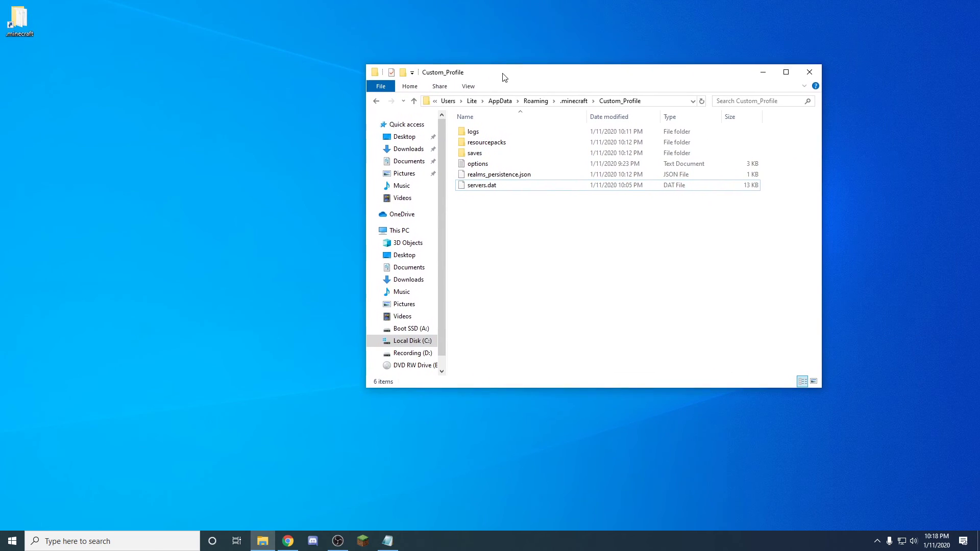
pyautogui.moveTo(366, 65); pyautogui.dragTo(168, 43)
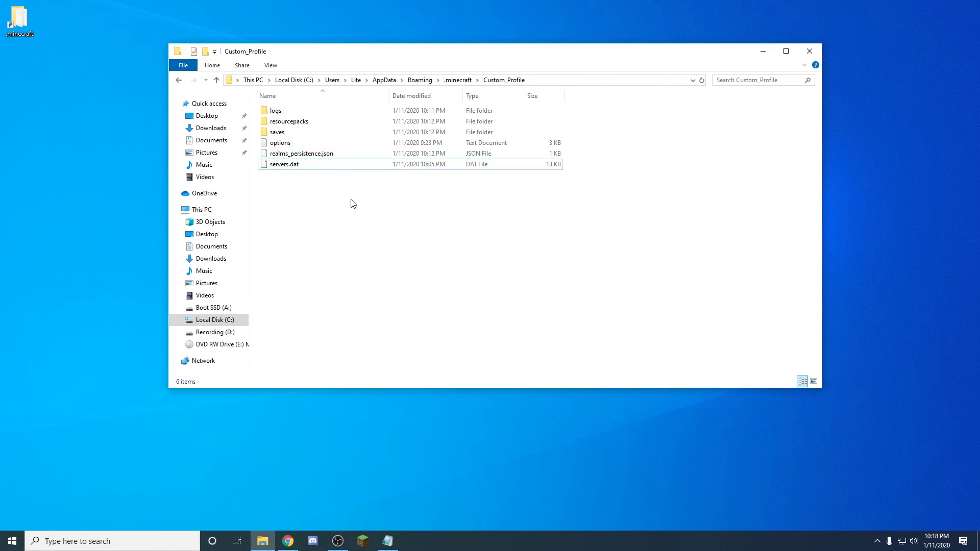
# Step: Create a folder named mods inside Custom_Profile and open it
pyautogui.rightClick(338, 212)
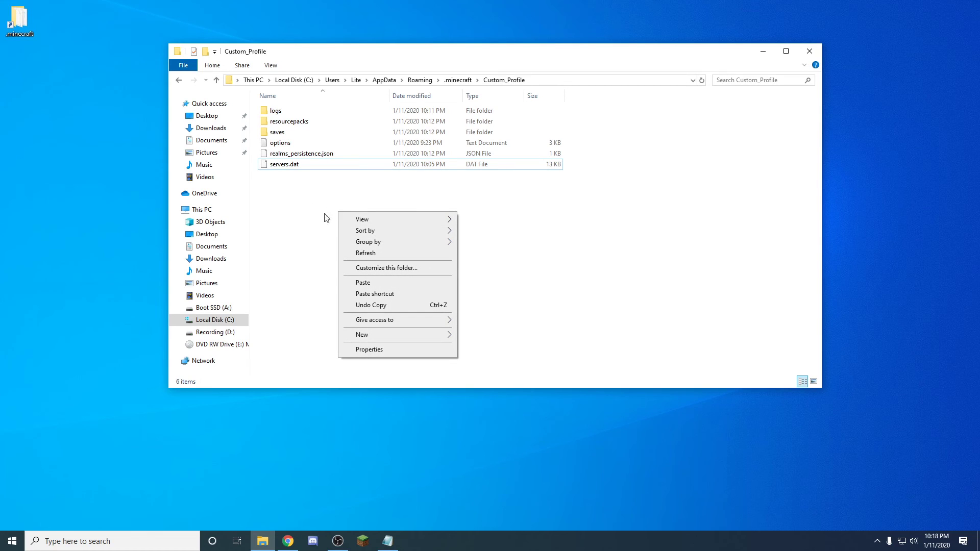
pyautogui.moveTo(372, 335)
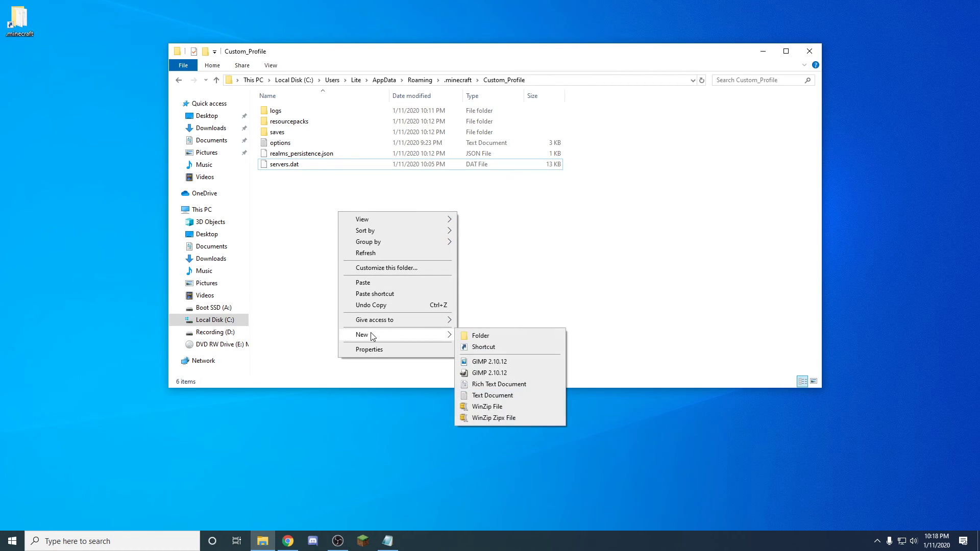
pyautogui.click(477, 337)
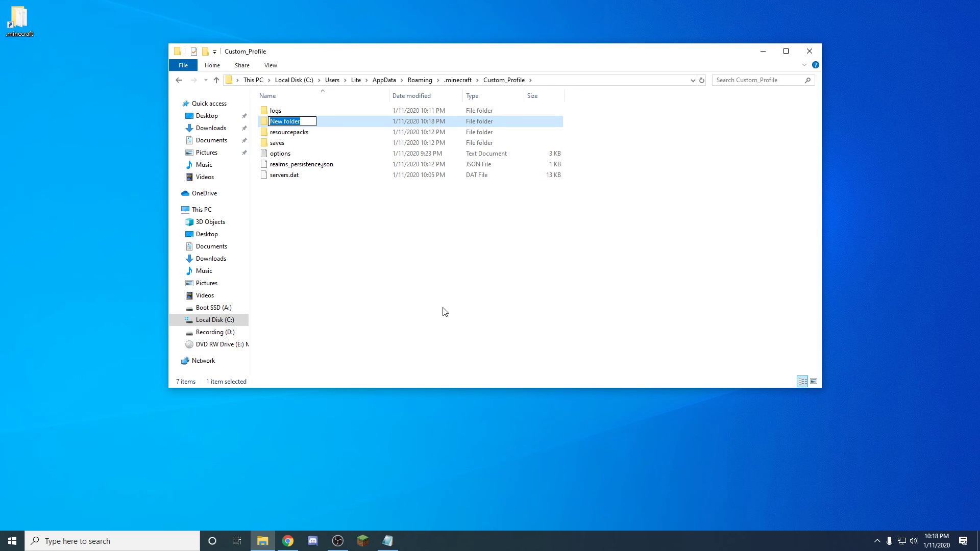
pyautogui.write('mods')
pyautogui.click(435, 265)
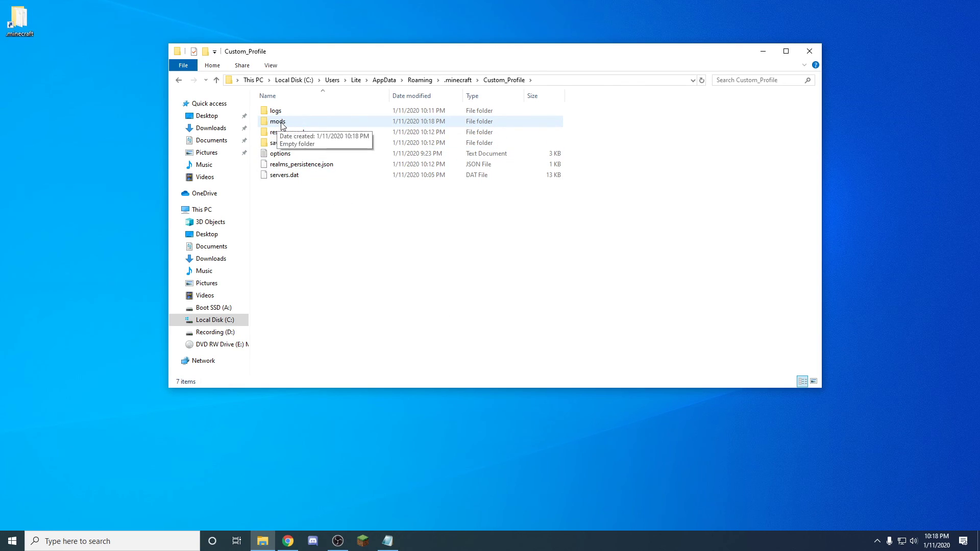
pyautogui.doubleClick(289, 125)
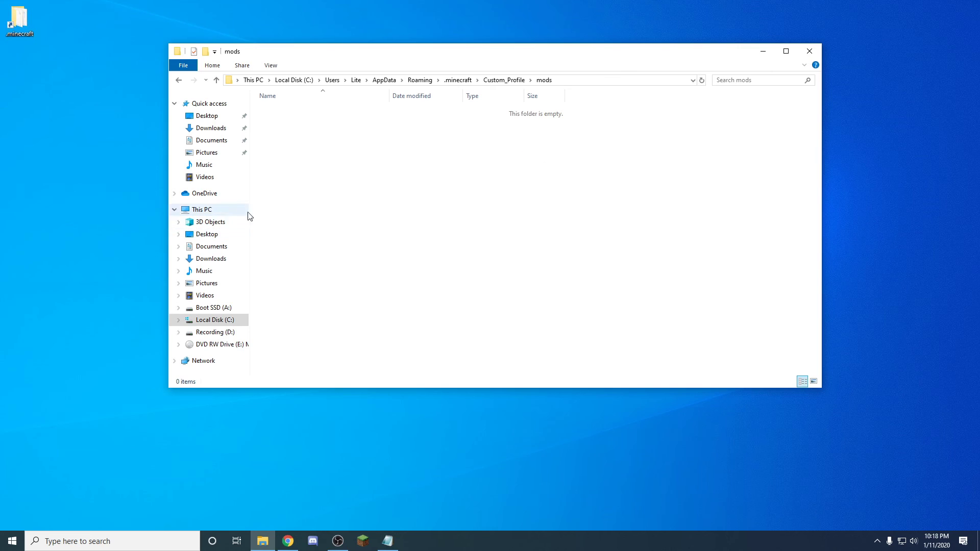